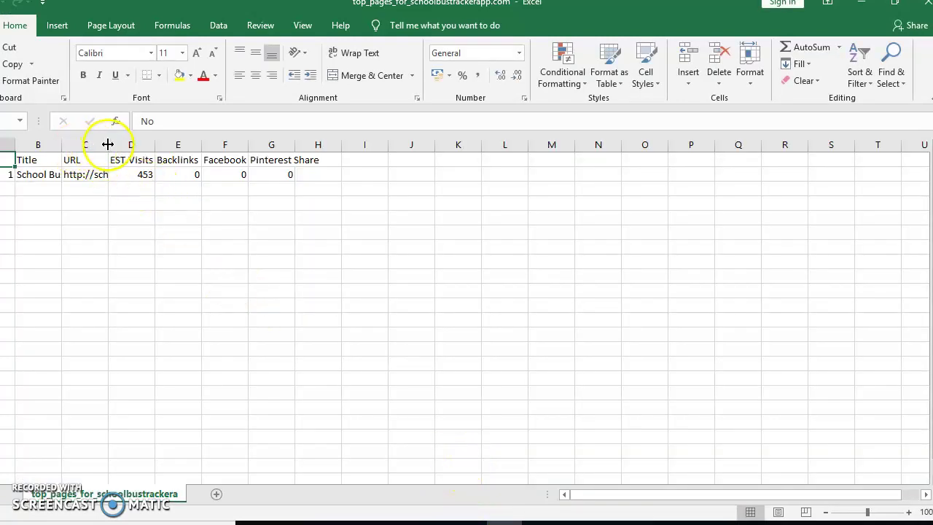
# Step: Widen the URL and Backlinks columns in the exported schoolbustrackerapp.com top pages sheet
pyautogui.moveTo(108, 139); pyautogui.dragTo(232, 146)
pyautogui.moveTo(326, 143); pyautogui.dragTo(417, 162)
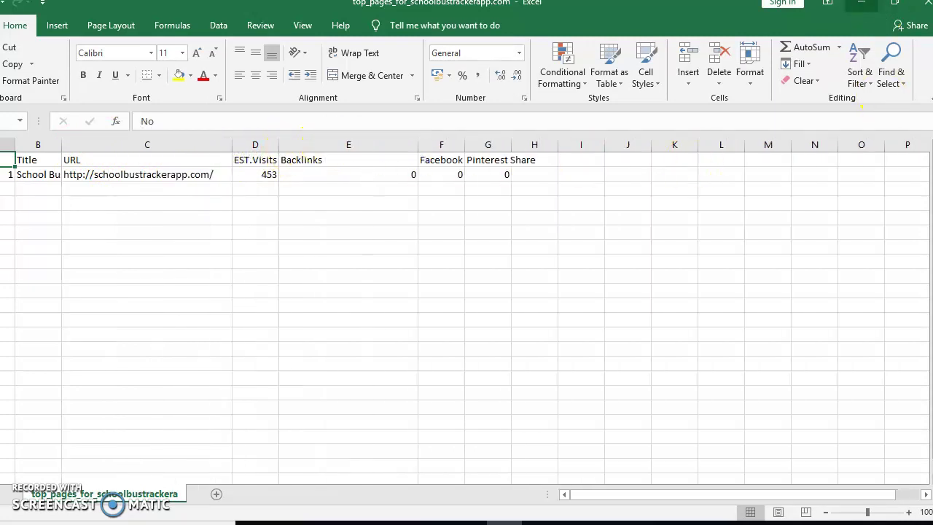
# Step: Switch to Ubersuggest in the browser and search the top traffic pages for trackschoolbus.com in English / United States
pyautogui.click(860, 2)
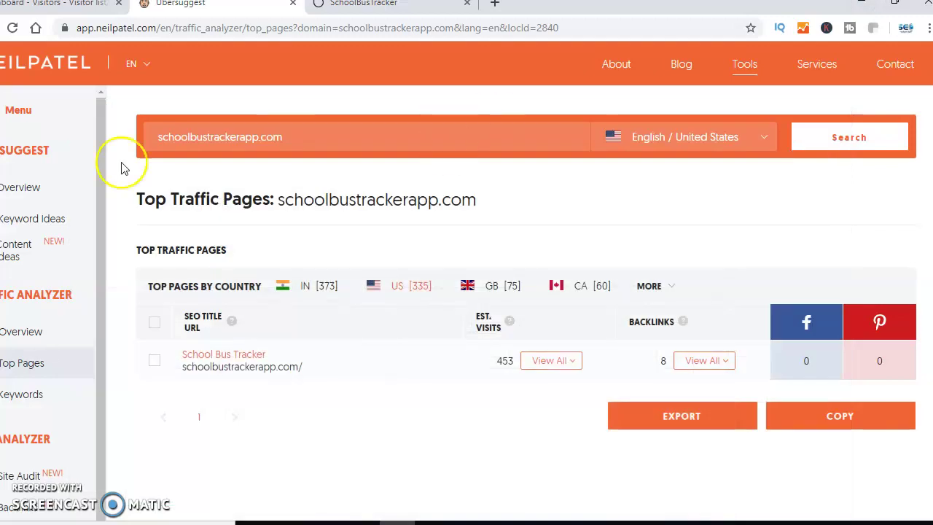
pyautogui.tripleClick(274, 127)
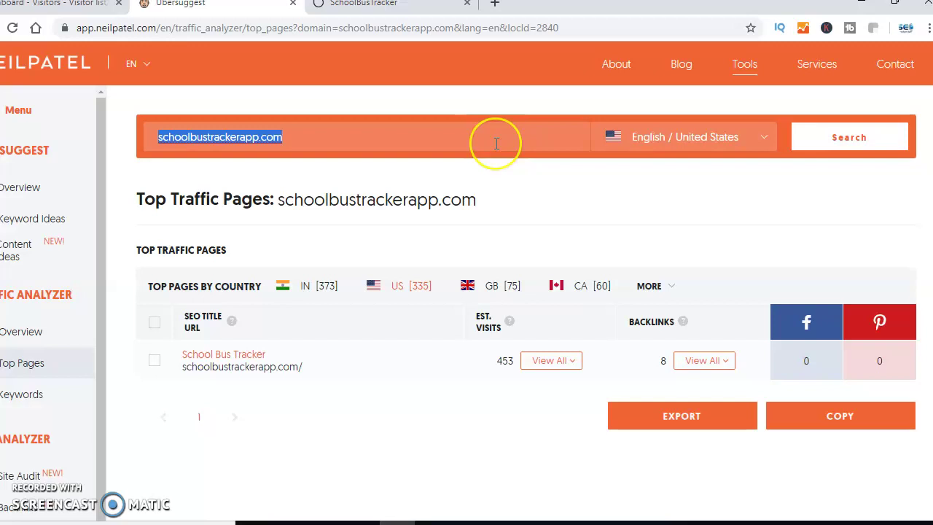
pyautogui.write('track')
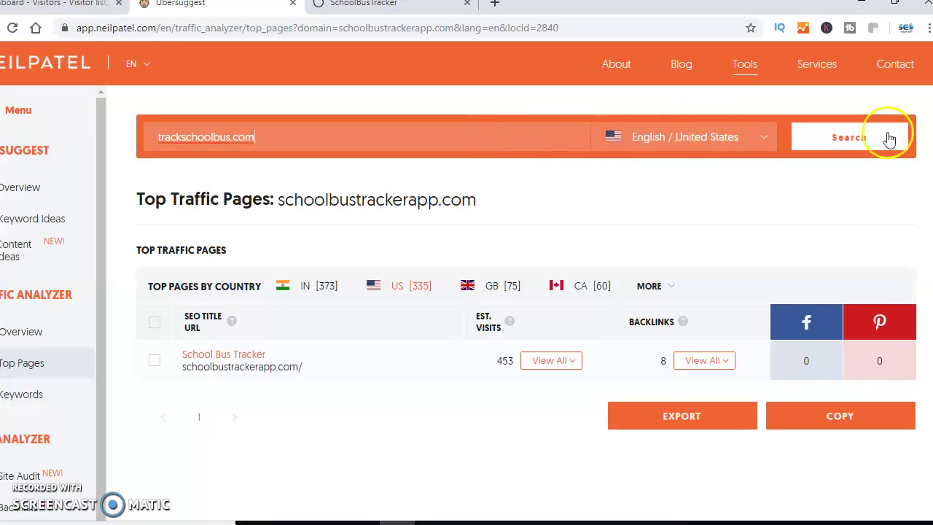
pyautogui.click(868, 144)
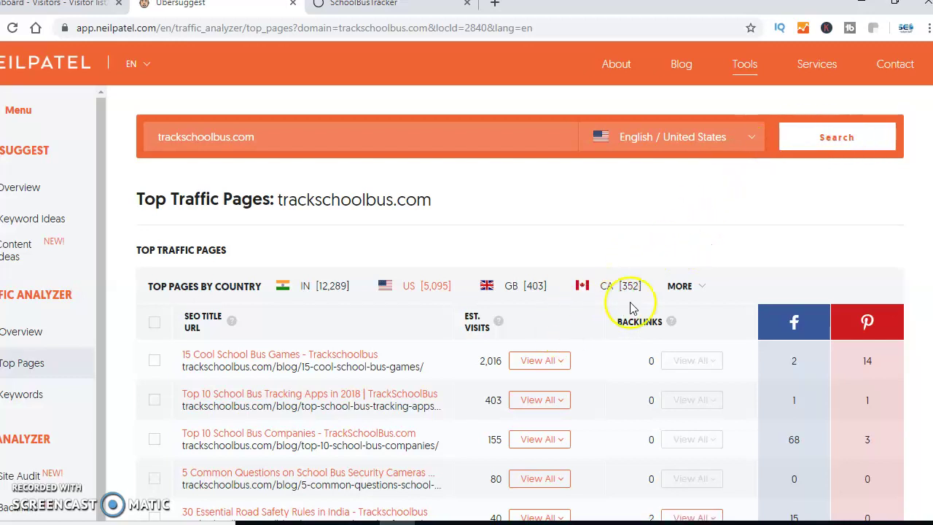
# Step: Export the trackschoolbus.com top pages list and open the downloaded file in Excel
pyautogui.scroll(-2, 519, 304)
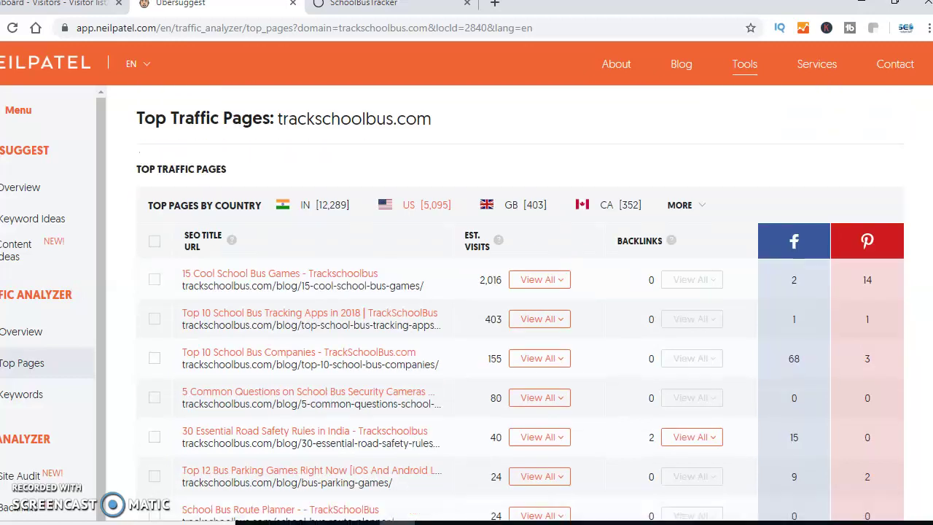
pyautogui.scroll(-10, 520, 304)
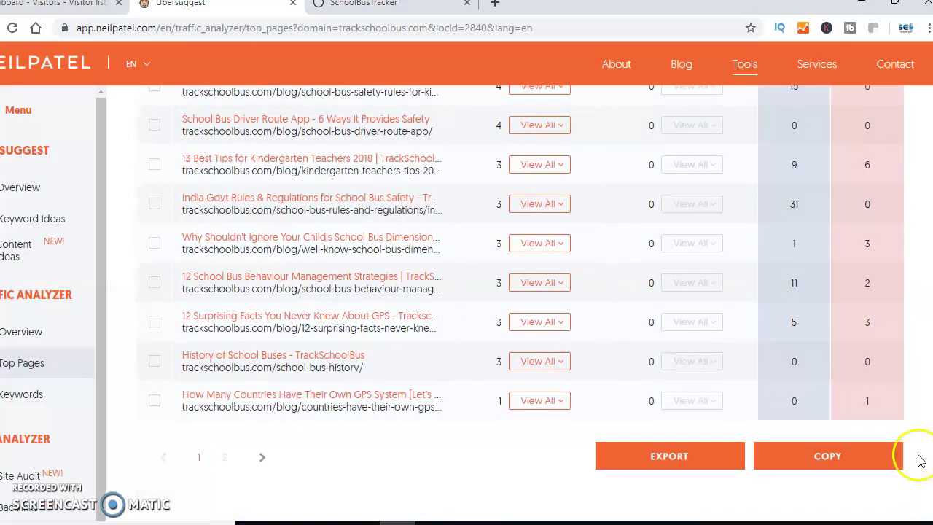
pyautogui.click(677, 459)
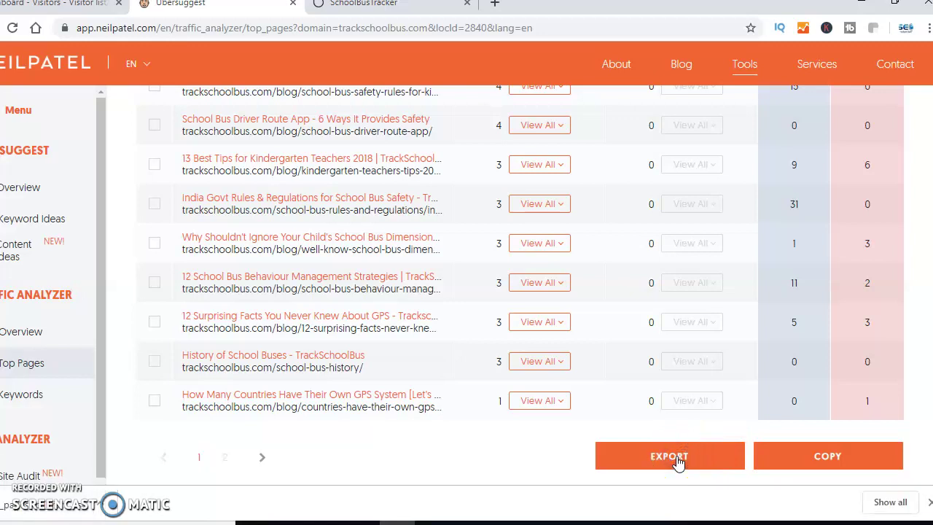
pyautogui.click(174, 477)
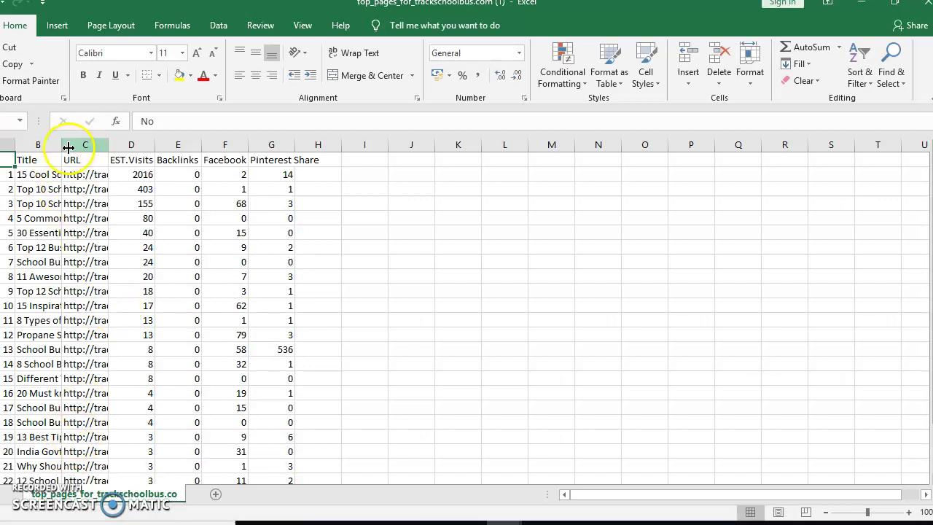
# Step: Widen the Title, URL, EST.Visits, Backlinks and Facebook Share columns so their contents are easier to read
pyautogui.moveTo(60, 140); pyautogui.dragTo(449, 159)
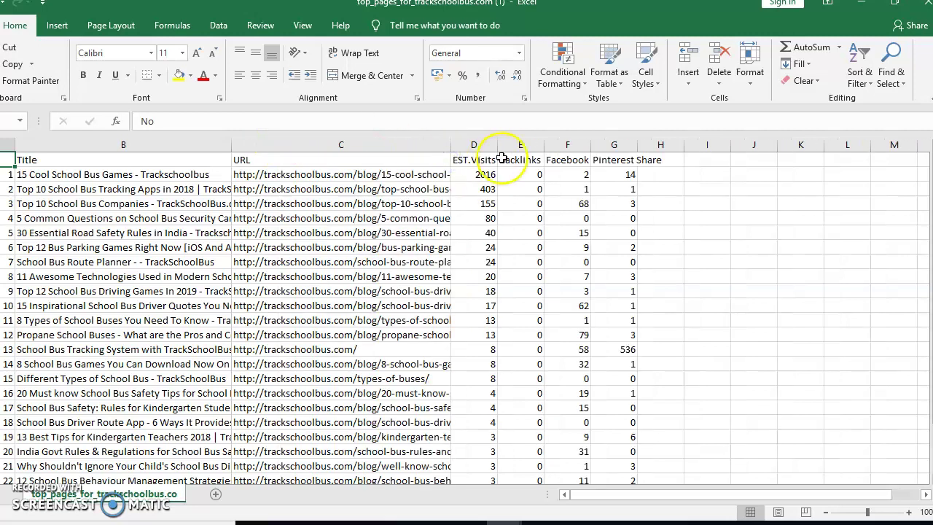
pyautogui.moveTo(544, 142); pyautogui.dragTo(690, 164)
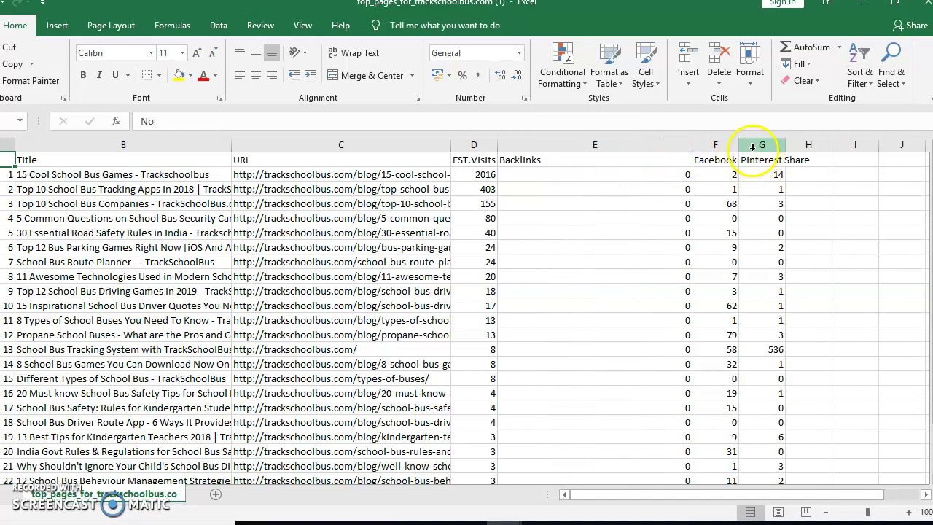
pyautogui.moveTo(738, 145); pyautogui.dragTo(815, 165)
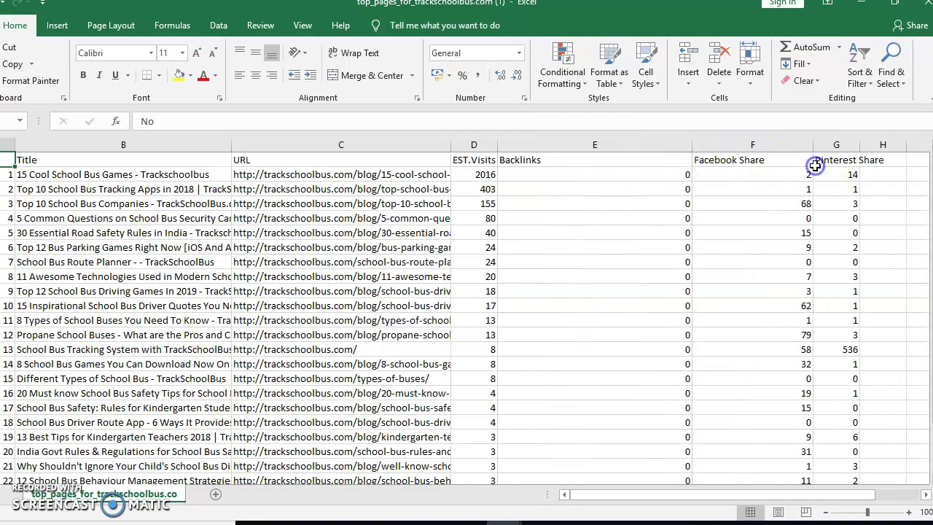
pyautogui.click(182, 176)
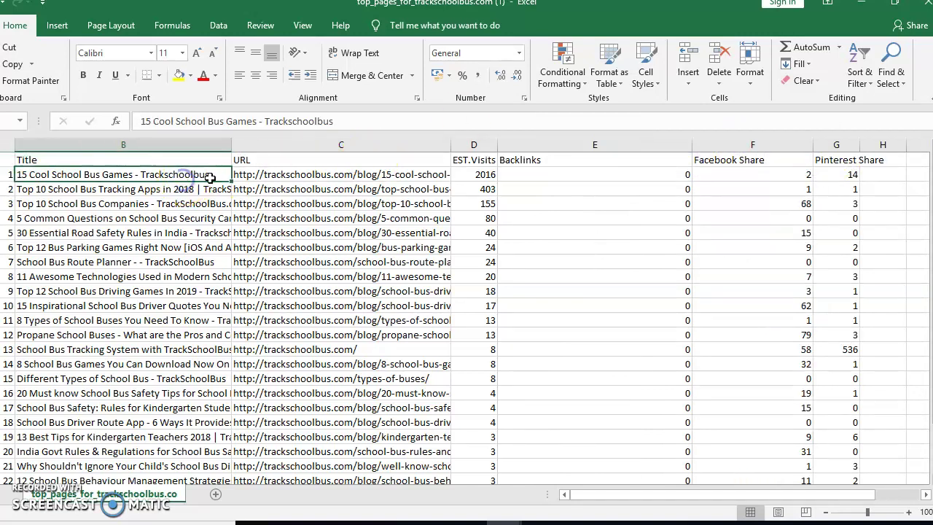
pyautogui.moveTo(499, 144); pyautogui.dragTo(565, 153)
pyautogui.click(176, 259)
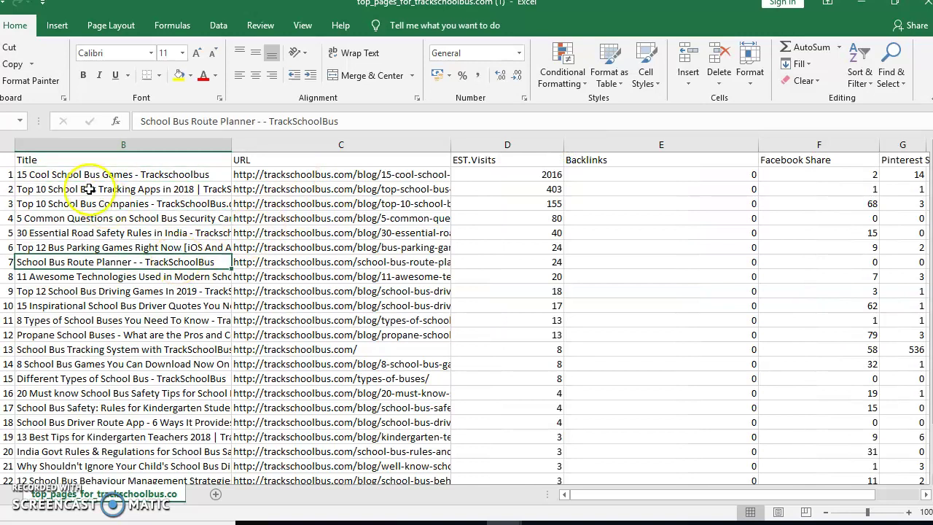
# Step: Make the header row bold, from the No column through Pinterest Share
pyautogui.click(7, 160)
pyautogui.moveTo(7, 160); pyautogui.dragTo(732, 163)
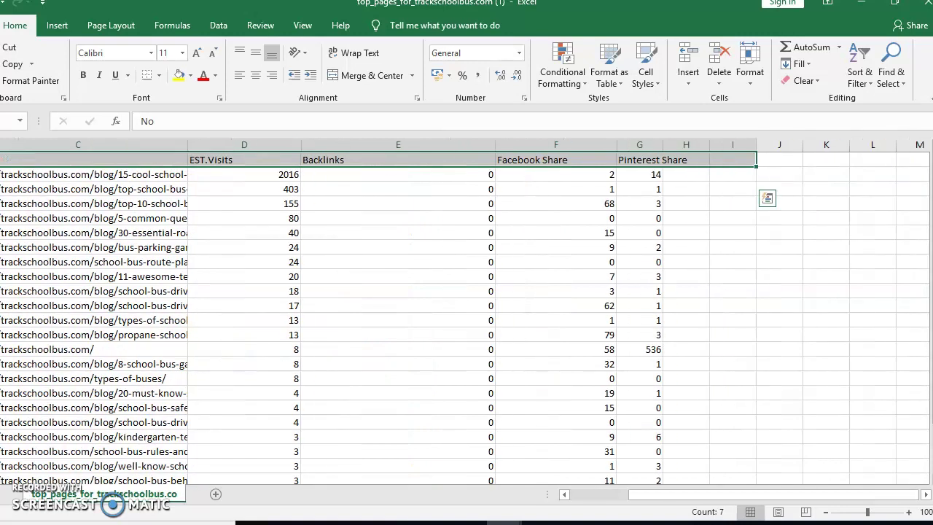
pyautogui.hscroll(-3, 466, 321)
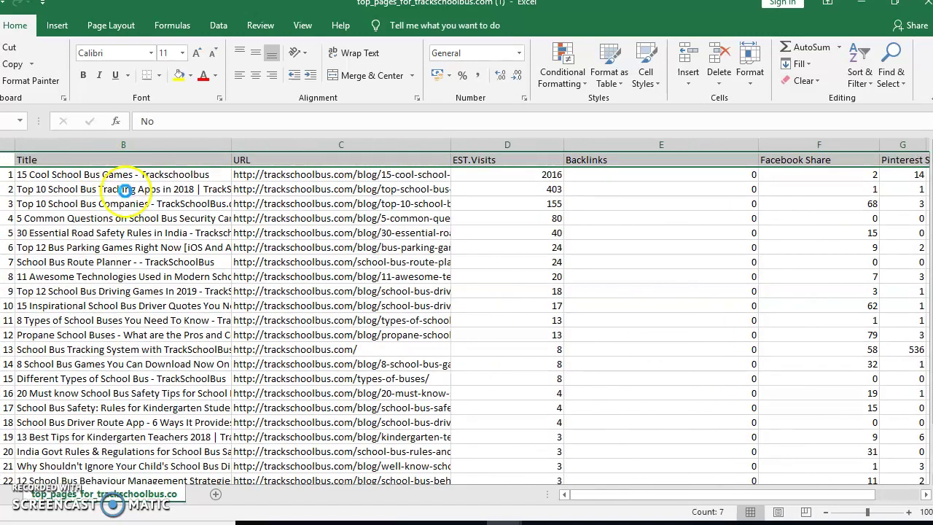
pyautogui.click(494, 232)
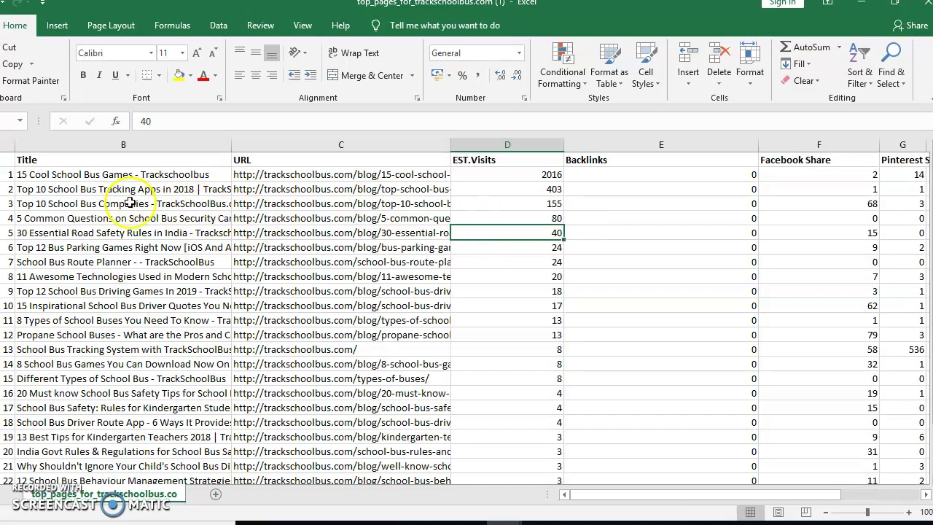
pyautogui.click(16, 175)
pyautogui.press('Left')
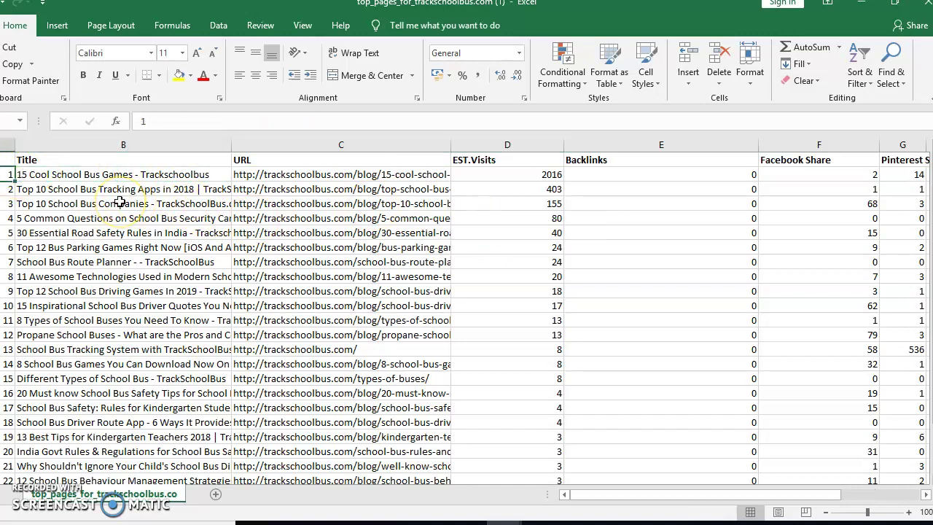
pyautogui.hotkey('shift', 'Down')
pyautogui.hotkey('shift', 'Right')
pyautogui.hotkey('shift', 'Right')
pyautogui.hotkey('shift', 'Right')
pyautogui.hotkey('shift', 'Right')
pyautogui.hotkey('shift', 'Right')
pyautogui.hotkey('shift', 'Right')
pyautogui.hotkey('shift', 'Right')
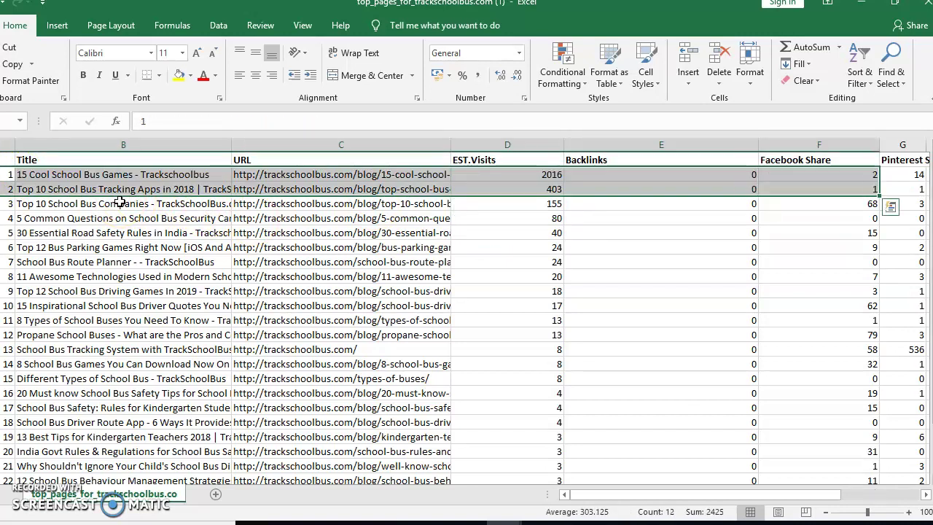
pyautogui.hotkey('shift', 'Down')
pyautogui.hotkey('shift', 'Down')
pyautogui.hotkey('shift', 'Down')
pyautogui.hotkey('shift', 'Down')
pyautogui.hotkey('shift', 'Down')
pyautogui.hotkey('shift', 'Down')
pyautogui.hotkey('shift', 'Down')
pyautogui.hotkey('shift', 'Down')
pyautogui.hotkey('shift', 'Down')
pyautogui.hotkey('shift', 'Down')
pyautogui.hotkey('shift', 'Down')
pyautogui.hotkey('shift', 'Down')
pyautogui.hotkey('shift', 'Down')
pyautogui.hotkey('shift', 'Down')
pyautogui.hotkey('shift', 'Down')
pyautogui.hotkey('shift', 'Down')
pyautogui.hotkey('shift', 'Down')
pyautogui.hotkey('shift', 'Down')
pyautogui.hotkey('shift', 'Down')
pyautogui.hotkey('shift', 'Down')
pyautogui.hotkey('shift', 'Down')
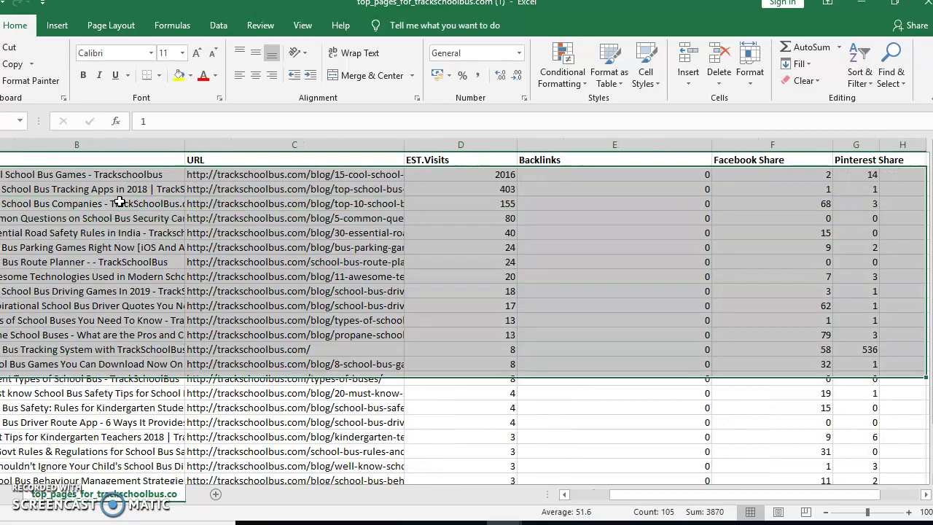
pyautogui.hotkey('shift', 'Up')
pyautogui.hotkey('shift', 'Up')
pyautogui.hotkey('shift', 'Up')
pyautogui.hotkey('shift', 'Up')
pyautogui.hotkey('shift', 'Up')
pyautogui.hotkey('shift', 'Up')
pyautogui.hotkey('shift', 'Up')
pyautogui.hotkey('shift', 'Up')
pyautogui.hotkey('shift', 'Up')
pyautogui.hotkey('shift', 'Up')
pyautogui.hotkey('shift', 'Up')
pyautogui.hotkey('shift', 'Up')
pyautogui.hotkey('shift', 'Up')
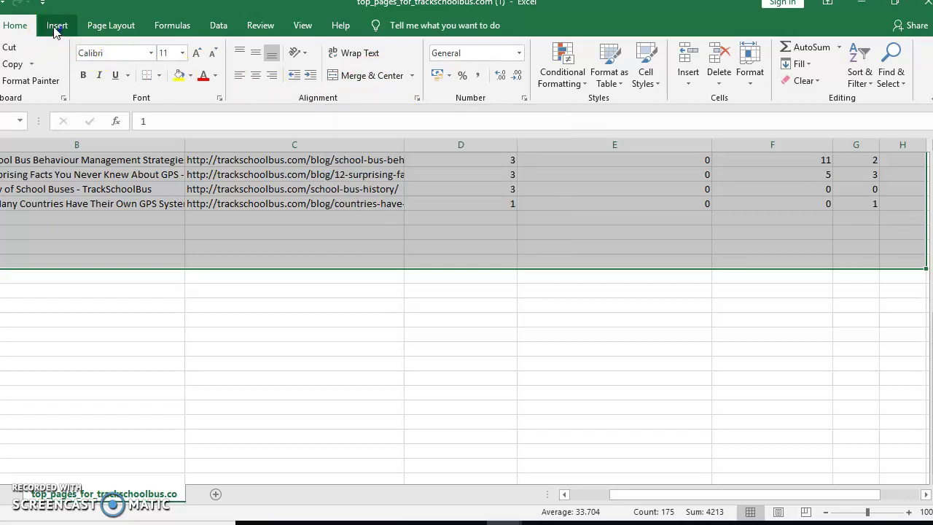
pyautogui.scroll(-1, 3, 32)
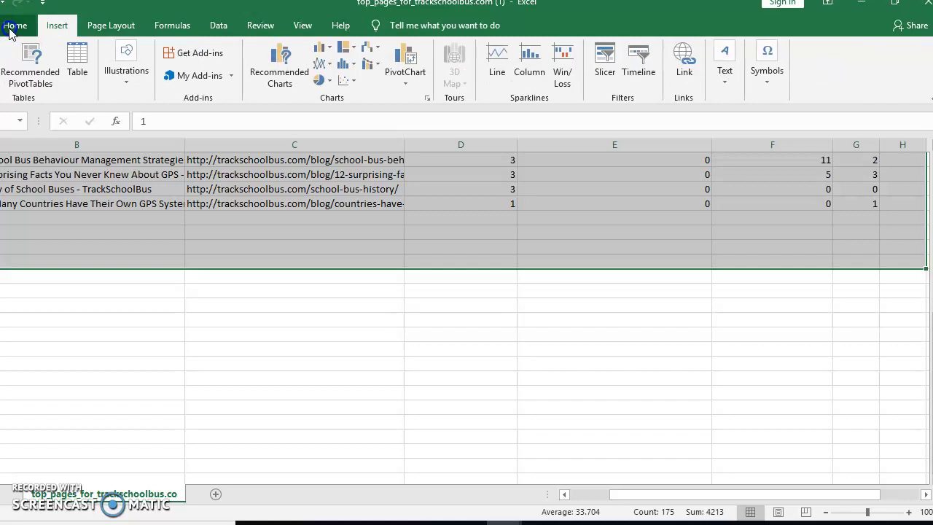
pyautogui.click(15, 26)
pyautogui.click(252, 306)
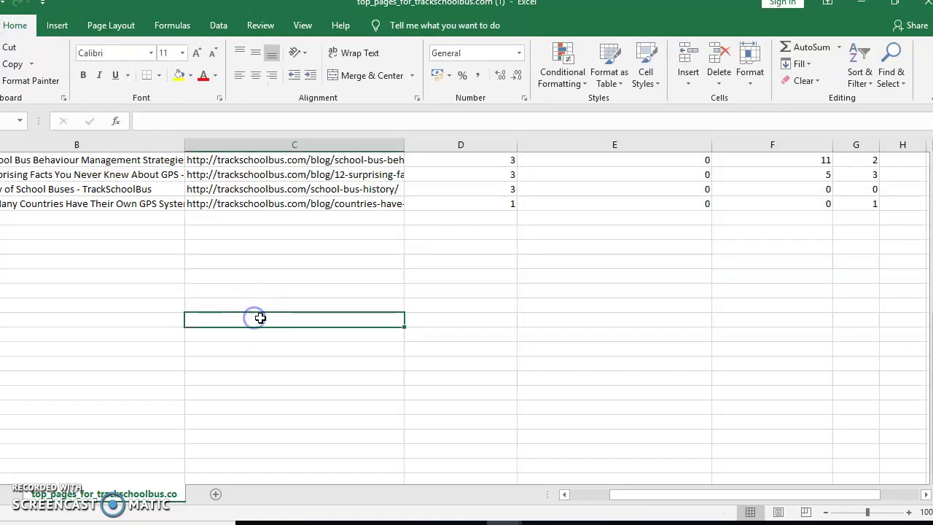
# Step: Apply all borders to every cell of the top pages data table, including the header row
pyautogui.press('Up')
pyautogui.press('Up')
pyautogui.press('Up')
pyautogui.press('Up')
pyautogui.press('Up')
pyautogui.press('Up')
pyautogui.press('Up')
pyautogui.press('Up')
pyautogui.press('Up')
pyautogui.press('Up')
pyautogui.press('Up')
pyautogui.press('Up')
pyautogui.press('Up')
pyautogui.press('Up')
pyautogui.press('Up')
pyautogui.press('Up')
pyautogui.press('Up')
pyautogui.press('Up')
pyautogui.press('Up')
pyautogui.press('Up')
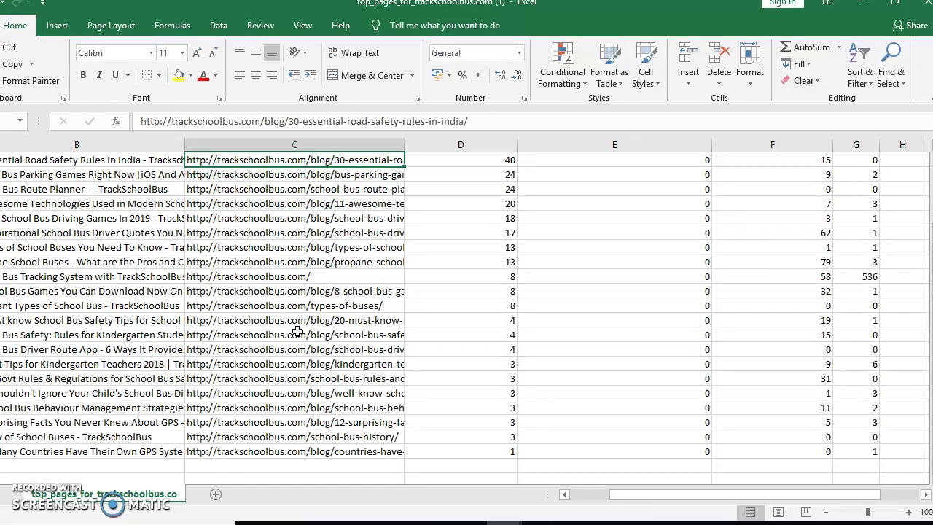
pyautogui.click(131, 324)
pyautogui.hotkey('ctrl', 'a')
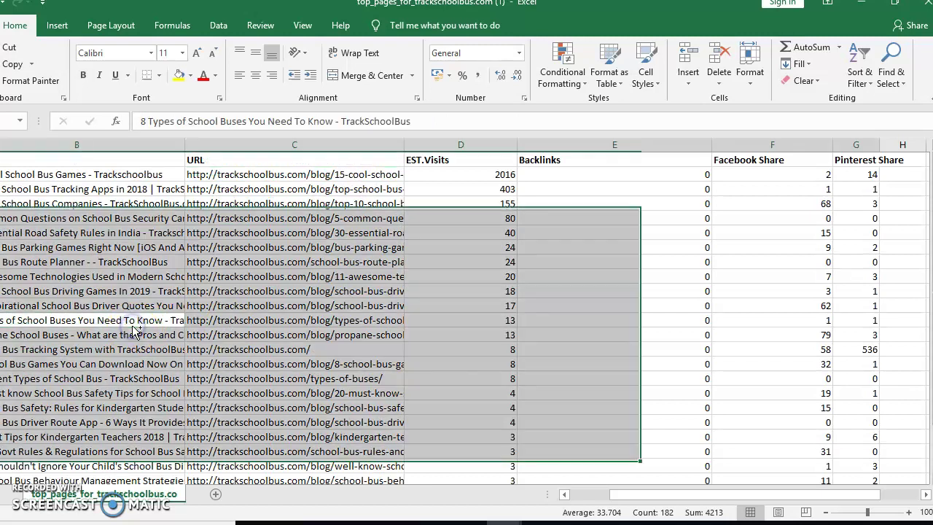
pyautogui.click(161, 76)
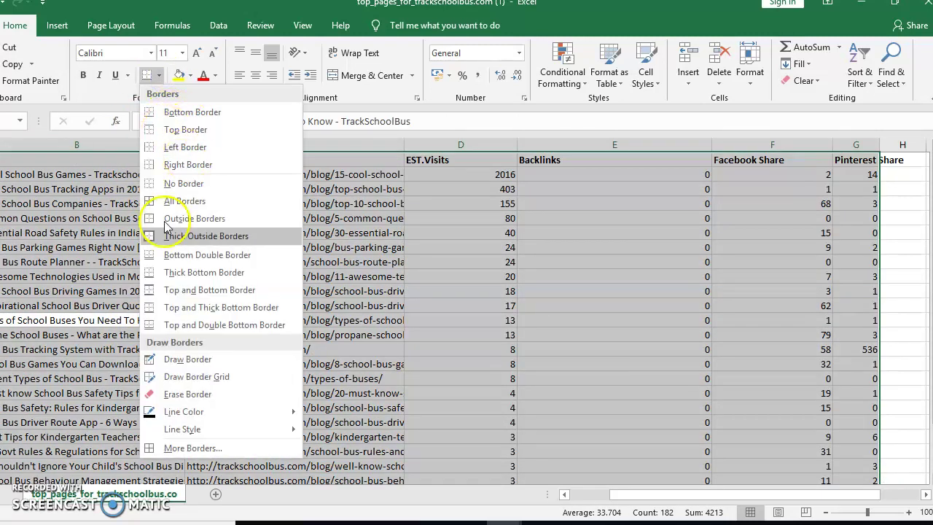
pyautogui.click(156, 201)
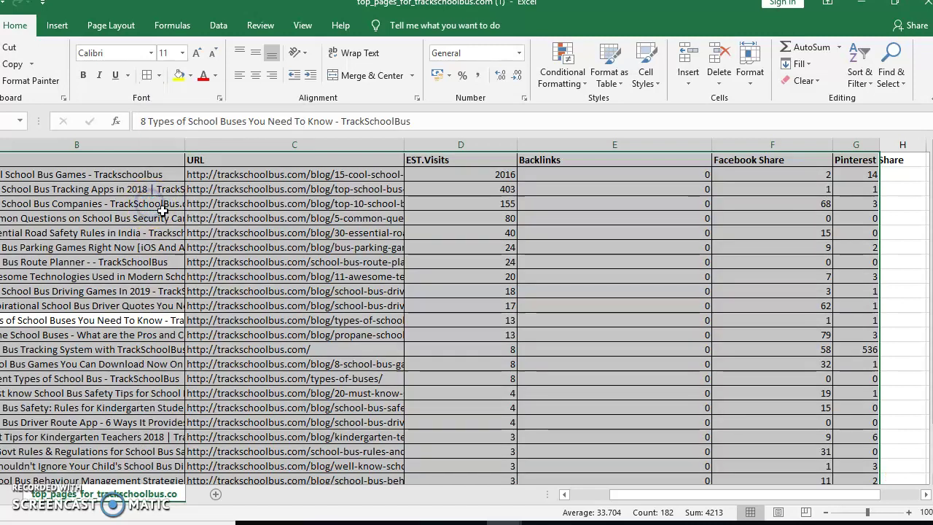
pyautogui.click(162, 212)
pyautogui.press('Left')
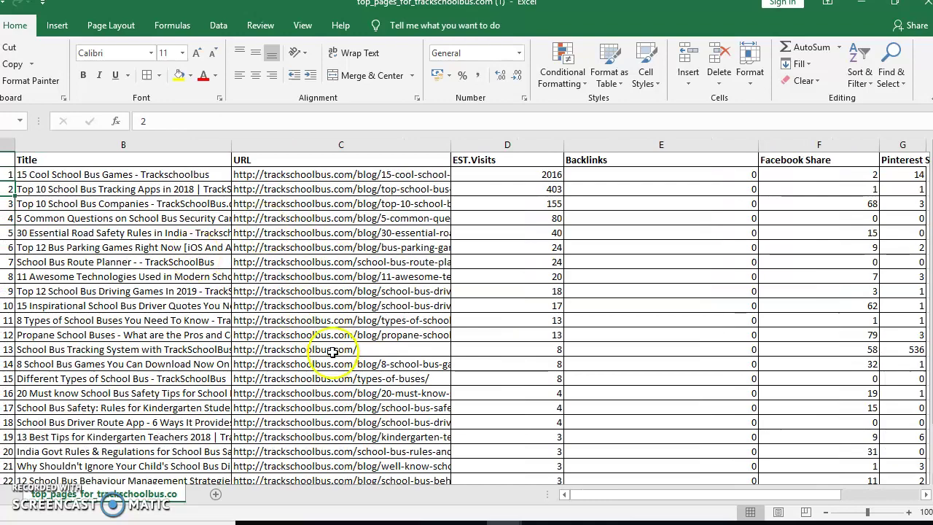
# Step: Switch back to Ubersuggest in the browser and open the Traffic Analyzer keywords report for trackschoolbus.com
pyautogui.hotkey('alt', 'Tab')
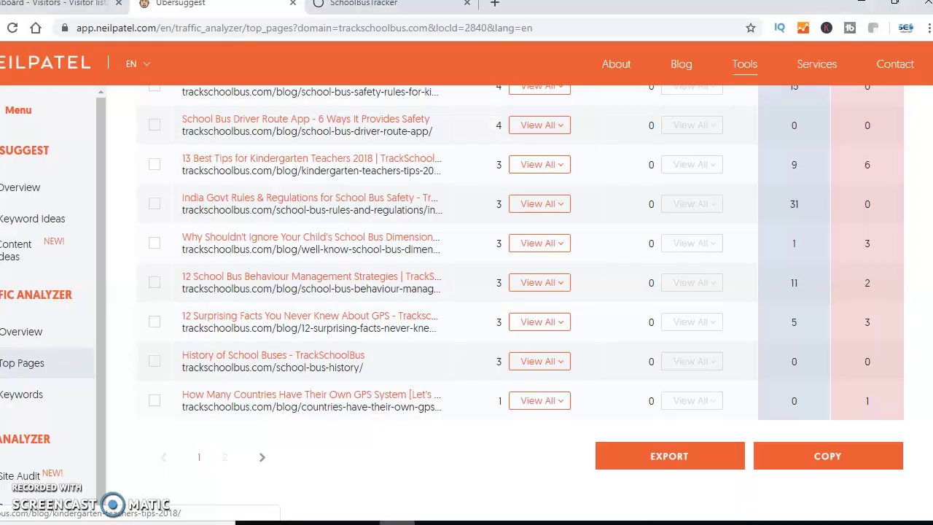
pyautogui.click(26, 396)
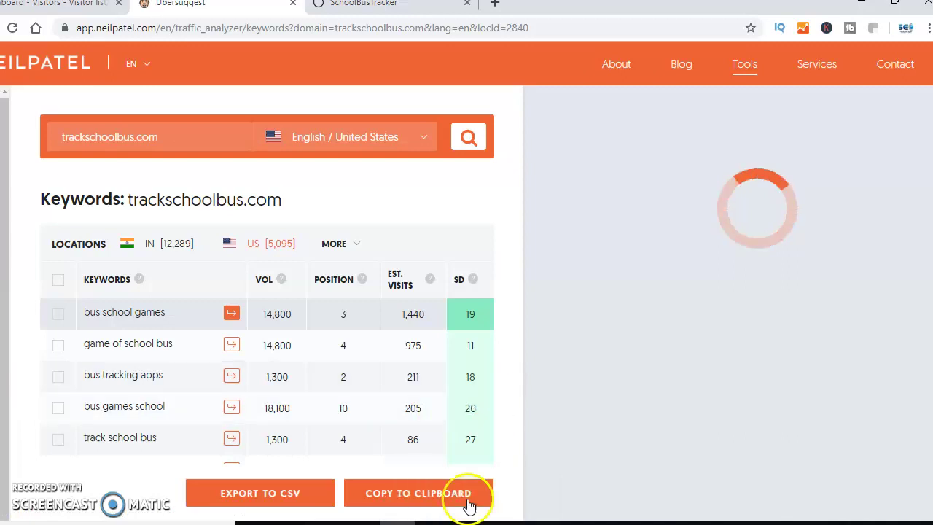
# Step: Add the lines "Analyze top pages" and "Analyze keywords" to the Notepad notes, then minimize Notepad and dismiss the Skype notification
pyautogui.click(469, 521)
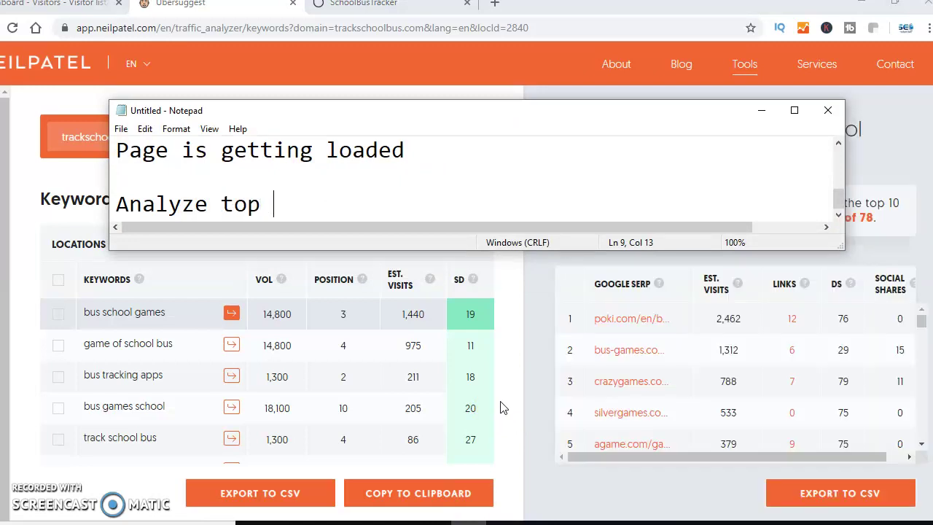
pyautogui.press('Return')
pyautogui.press('Return')
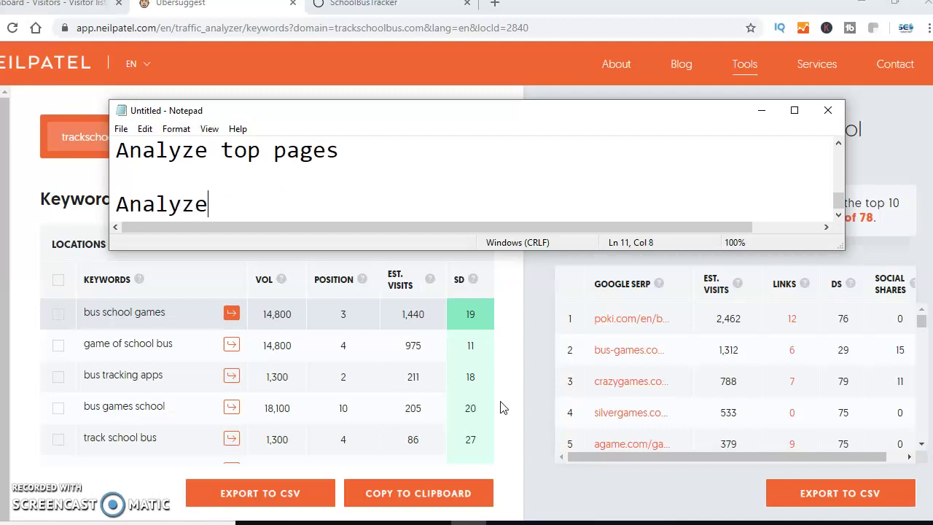
pyautogui.press('Return')
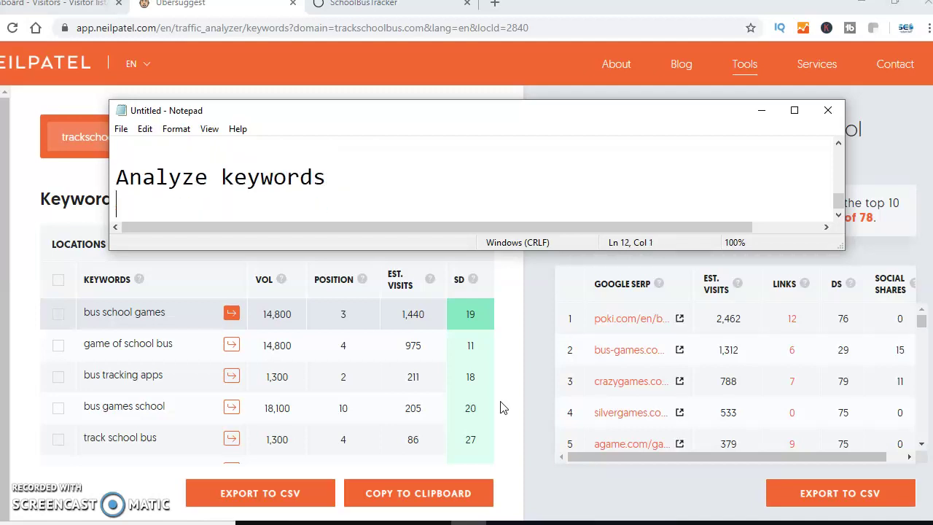
pyautogui.click(762, 110)
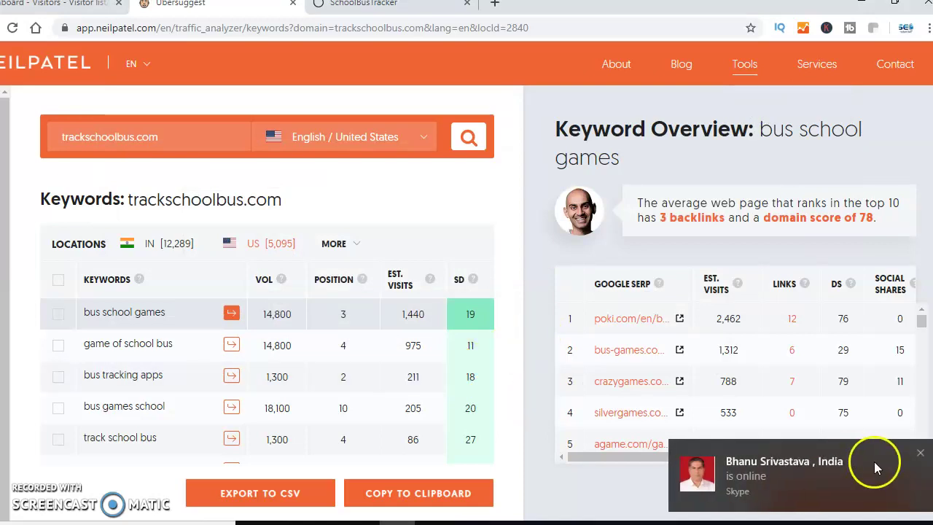
pyautogui.click(920, 453)
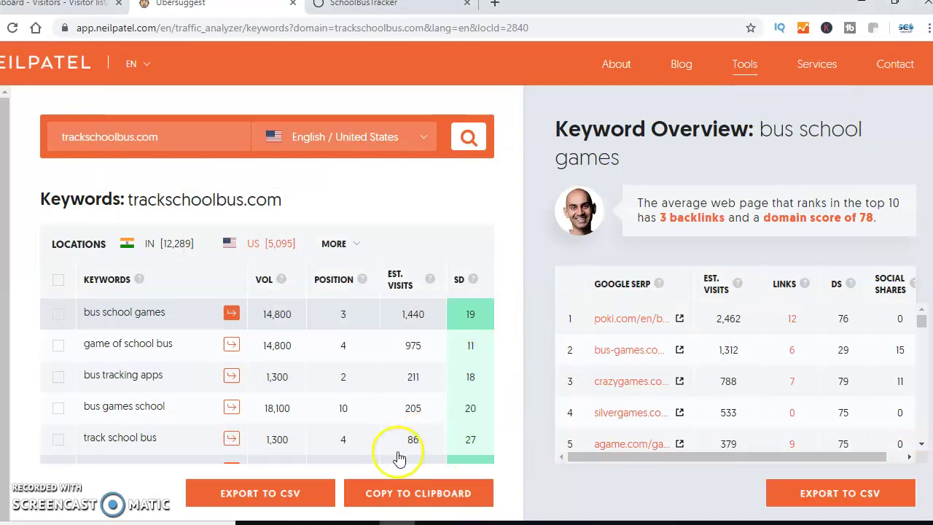
# Step: Export the trackschoolbus.com keywords report to CSV and open the downloaded file in Excel
pyautogui.click(297, 499)
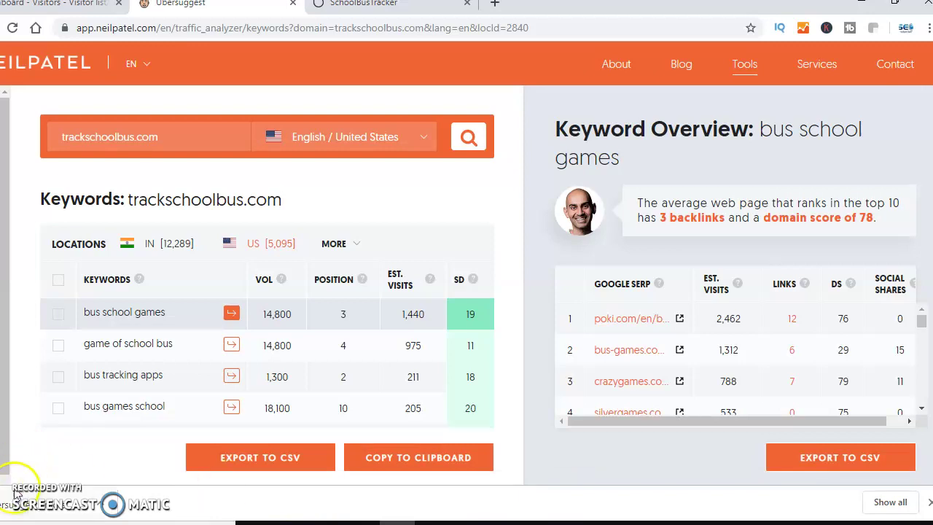
pyautogui.click(10, 512)
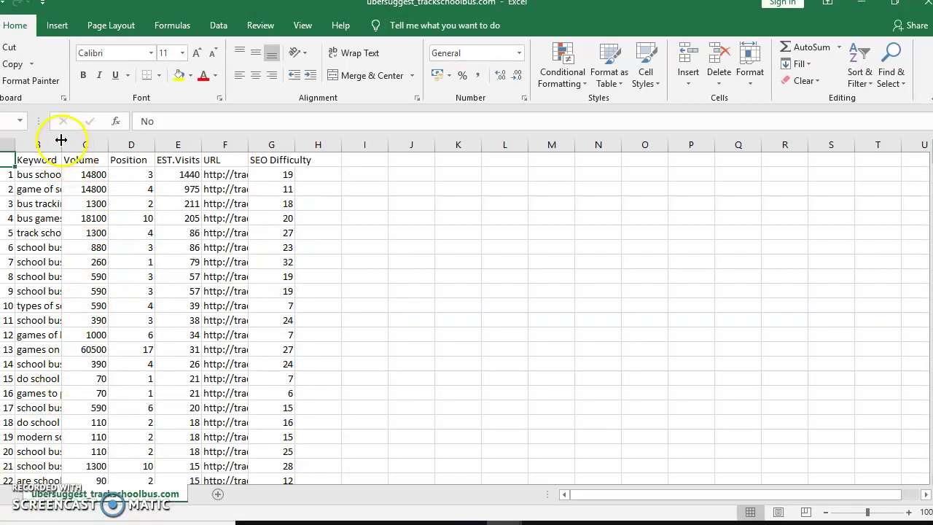
# Step: Widen the Keyword and Volume columns and make the header row bold from No through SEO Difficulty
pyautogui.moveTo(61, 139); pyautogui.dragTo(328, 139)
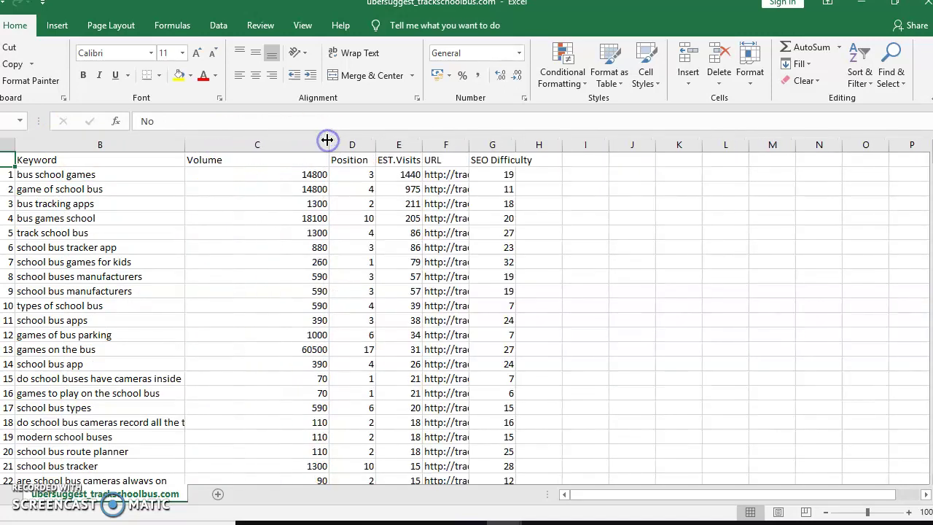
pyautogui.click(114, 204)
pyautogui.click(83, 159)
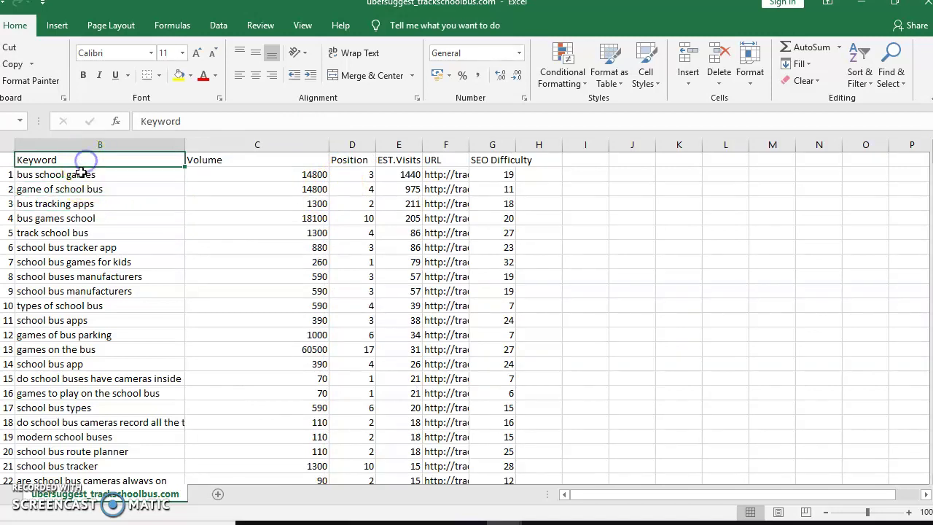
pyautogui.hotkey('shift', 'Left')
pyautogui.hotkey('shift', 'Right')
pyautogui.hotkey('shift', 'Right')
pyautogui.hotkey('shift', 'Right')
pyautogui.hotkey('shift', 'Right')
pyautogui.hotkey('shift', 'Right')
pyautogui.hotkey('shift', 'Right')
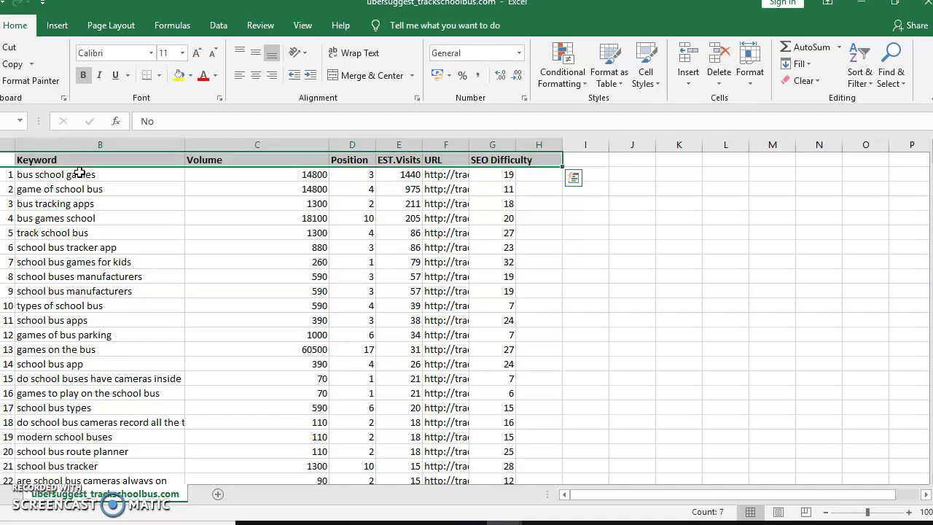
# Step: Apply all borders to every cell of the keywords table, including the header row
pyautogui.click(64, 233)
pyautogui.hotkey('ctrl', 'a')
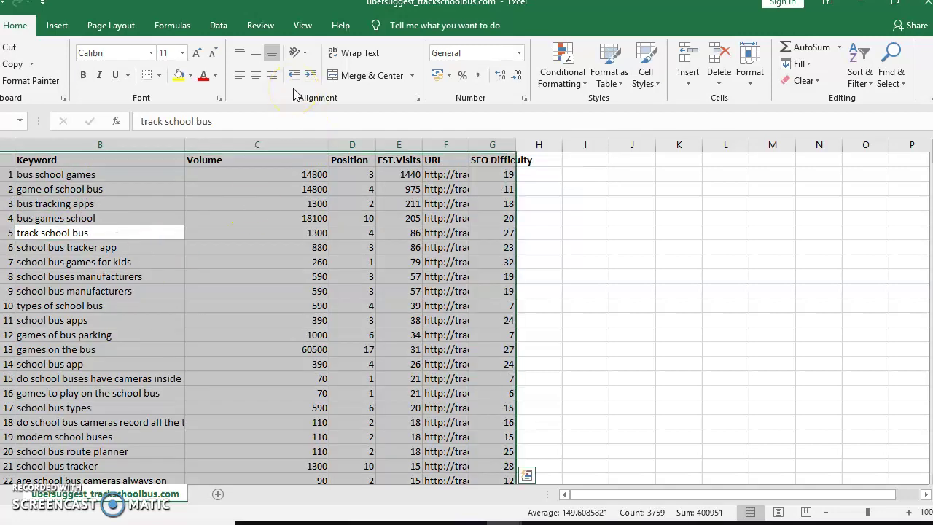
pyautogui.click(158, 75)
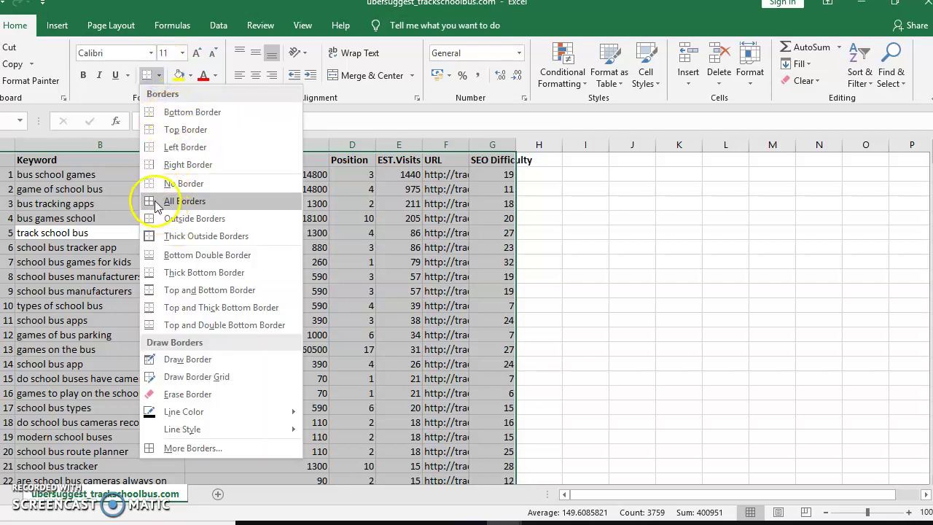
pyautogui.click(184, 201)
pyautogui.click(179, 216)
pyautogui.click(262, 252)
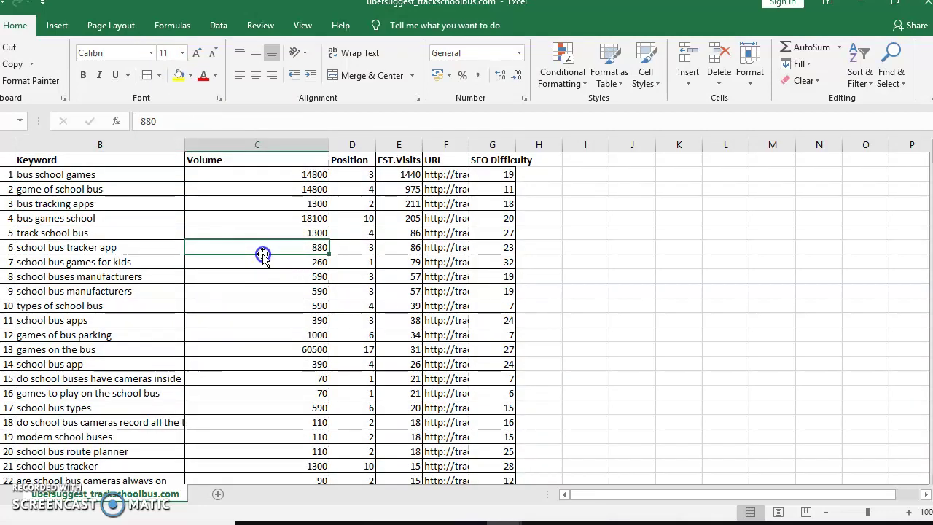
# Step: Widen the Keyword column further so the long keywords fit in full
pyautogui.press('Left')
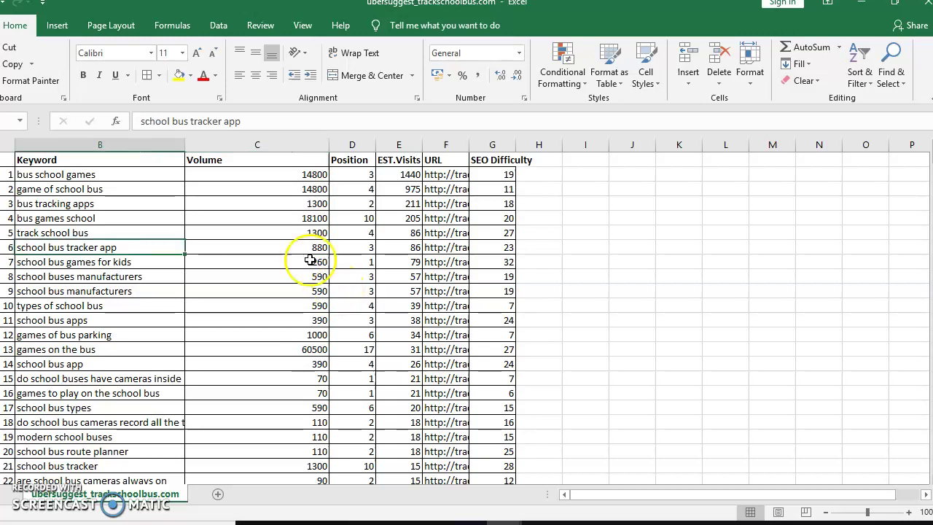
pyautogui.moveTo(187, 144); pyautogui.dragTo(310, 189)
pyautogui.click(264, 333)
# Step: Make the keyword "school bus tracker" and its volume bold
pyautogui.press('Down')
pyautogui.press('Down')
pyautogui.press('Down')
pyautogui.press('Down')
pyautogui.press('Down')
pyautogui.press('Down')
pyautogui.press('Down')
pyautogui.press('Down')
pyautogui.press('Down')
pyautogui.press('Down')
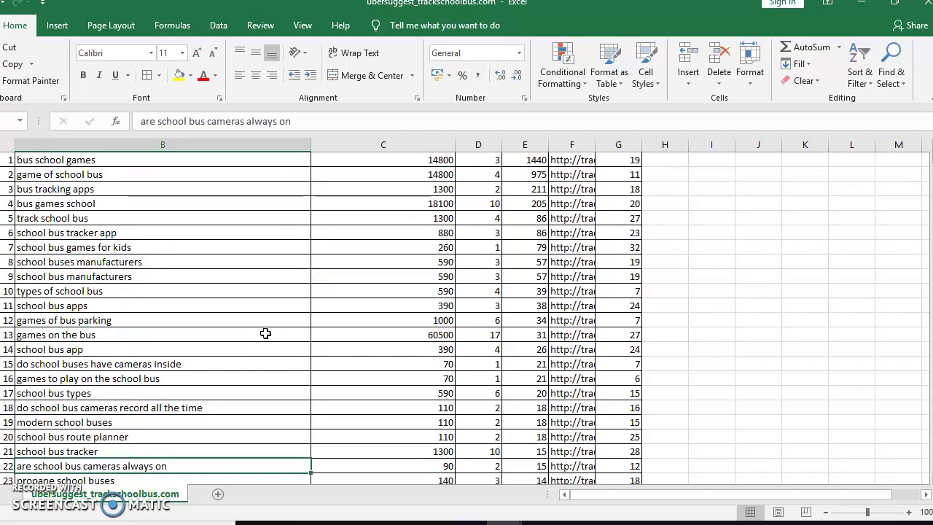
pyautogui.press('Down')
pyautogui.press('Down')
pyautogui.press('Up')
pyautogui.press('Up')
pyautogui.press('Up')
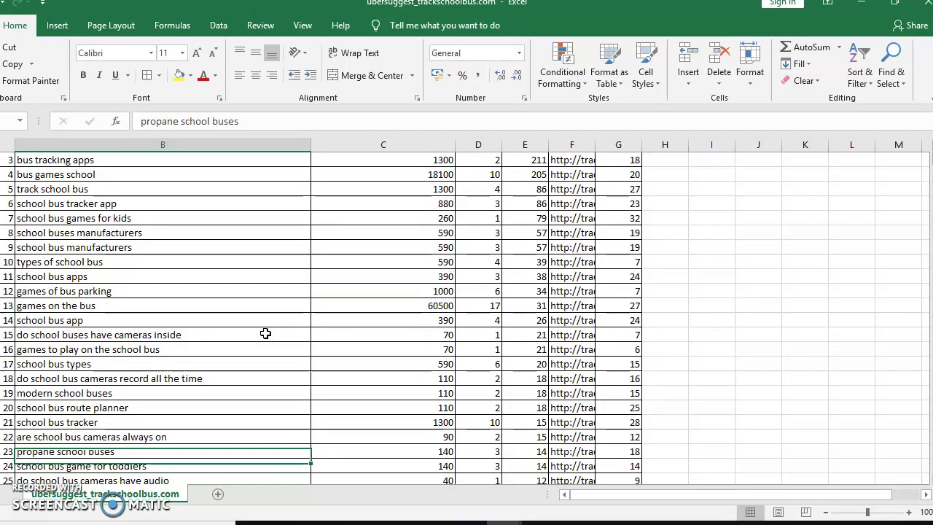
pyautogui.hotkey('shift', 'Right')
pyautogui.hotkey('shift', 'Right')
pyautogui.hotkey('shift', 'Left')
pyautogui.hotkey('shift', 'Left')
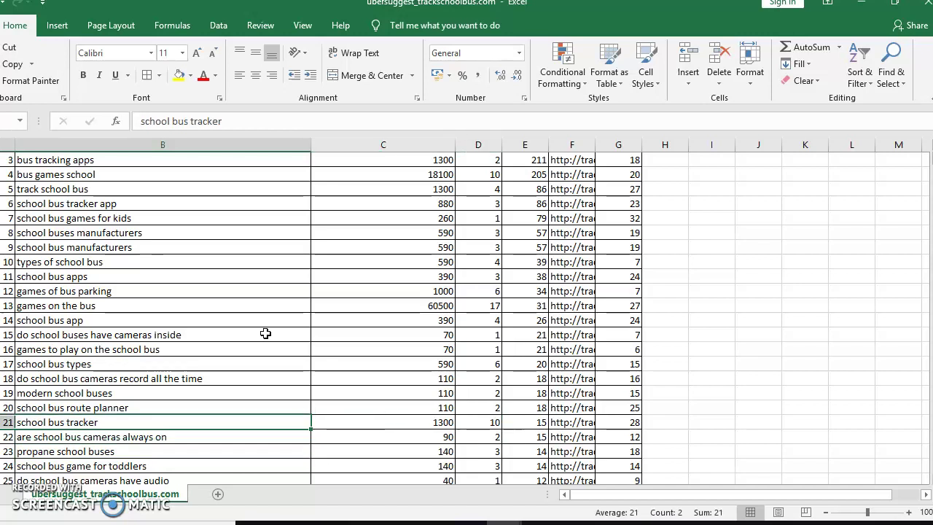
pyautogui.hotkey('shift', 'Right')
pyautogui.hotkey('shift', 'Right')
pyautogui.hotkey('shift', 'Left')
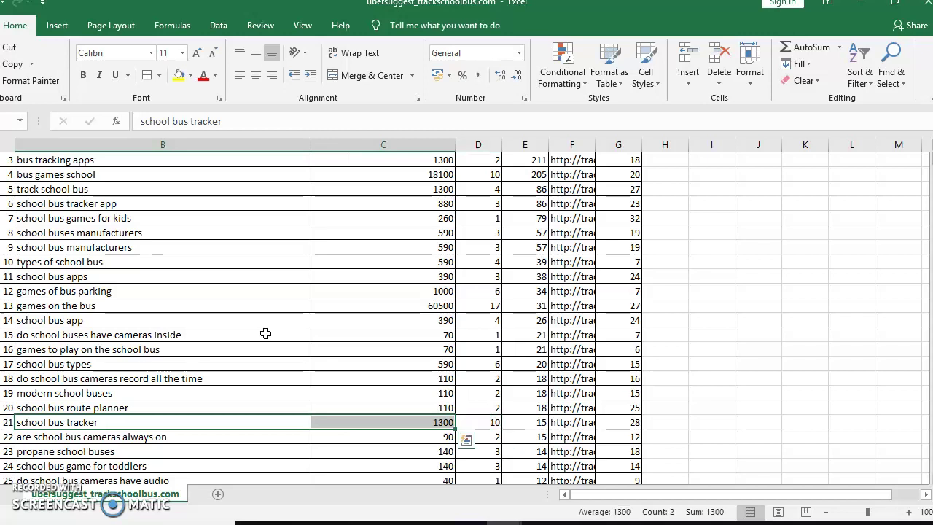
# Step: Look through the keywords below "school bus tracker" for other relevant ones, then return to the header row
pyautogui.press('Down')
pyautogui.press('Left')
pyautogui.press('Down')
pyautogui.press('Down')
pyautogui.press('Down')
pyautogui.press('Down')
pyautogui.press('Down')
pyautogui.press('Down')
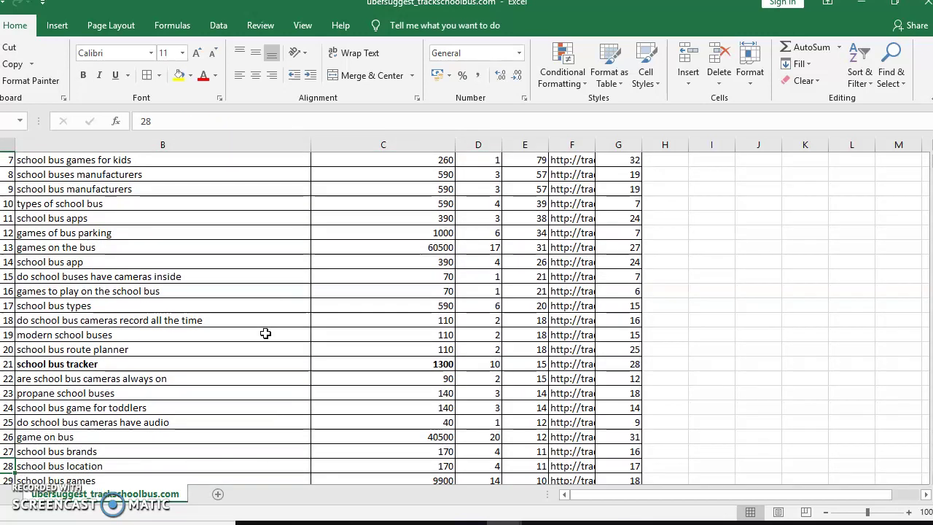
pyautogui.press('Down')
pyautogui.press('Down')
pyautogui.press('Down')
pyautogui.press('Down')
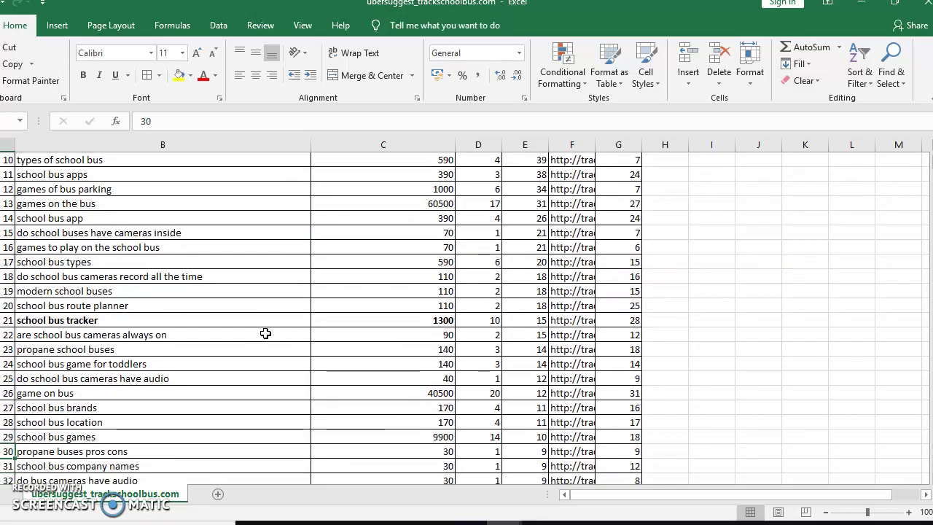
pyautogui.press('Up')
pyautogui.press('Up')
pyautogui.press('Up')
pyautogui.press('Up')
pyautogui.press('Up')
pyautogui.press('Up')
pyautogui.press('Up')
pyautogui.press('Up')
pyautogui.press('Up')
pyautogui.press('Up')
pyautogui.press('Up')
pyautogui.press('Up')
pyautogui.press('Up')
pyautogui.press('Up')
pyautogui.press('Up')
pyautogui.press('Up')
pyautogui.press('Up')
pyautogui.press('Up')
pyautogui.press('Up')
pyautogui.press('Up')
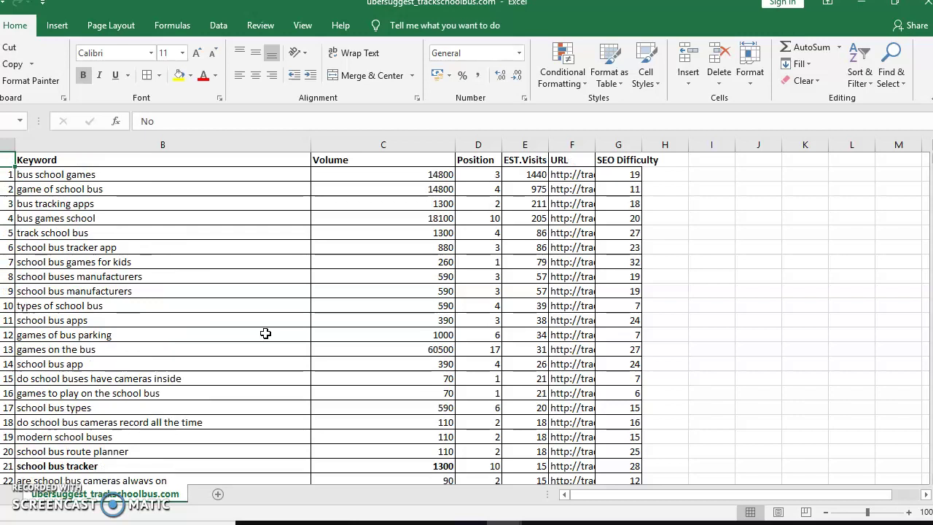
# Step: Make the keyword "bus tracking apps" and its volume bold
pyautogui.press('Right')
pyautogui.press('Down')
pyautogui.press('Down')
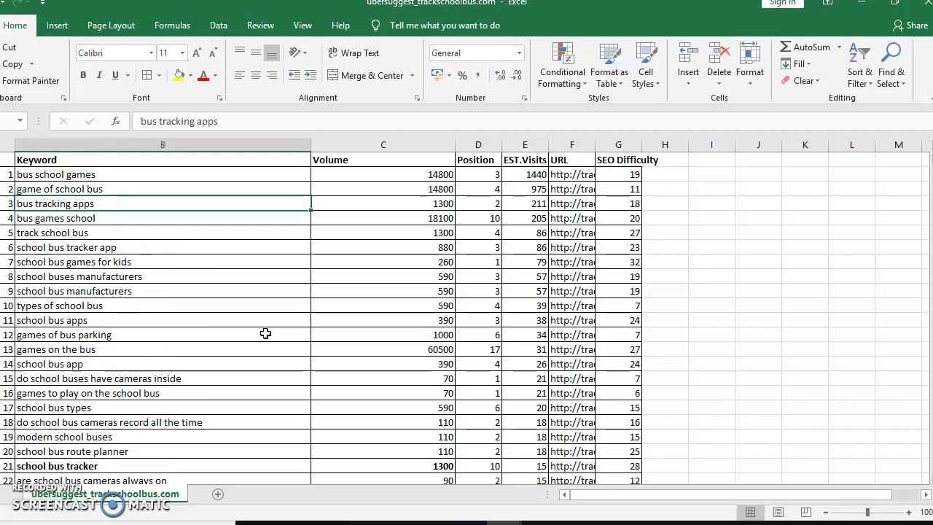
pyautogui.hotkey('shift', 'Right')
pyautogui.hotkey('ctrl', 'b')
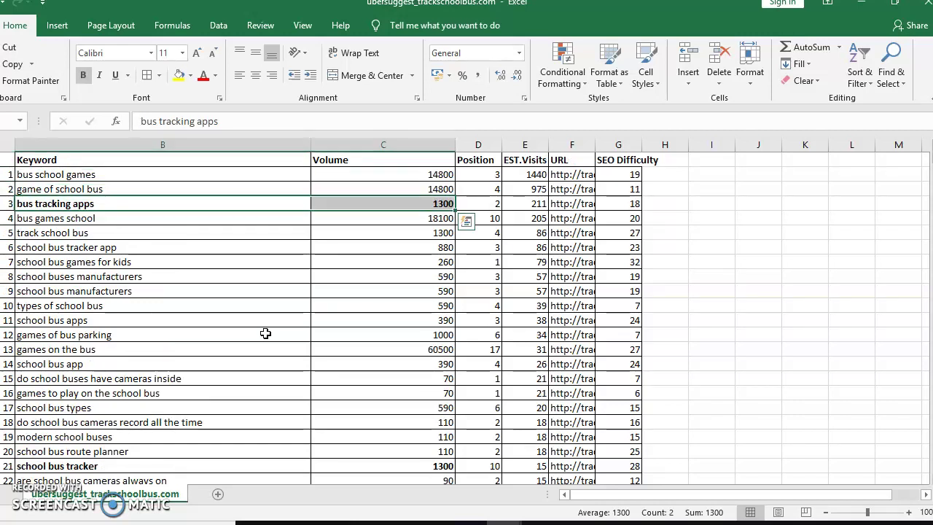
pyautogui.press('Down')
pyautogui.press('Left')
pyautogui.press('Right')
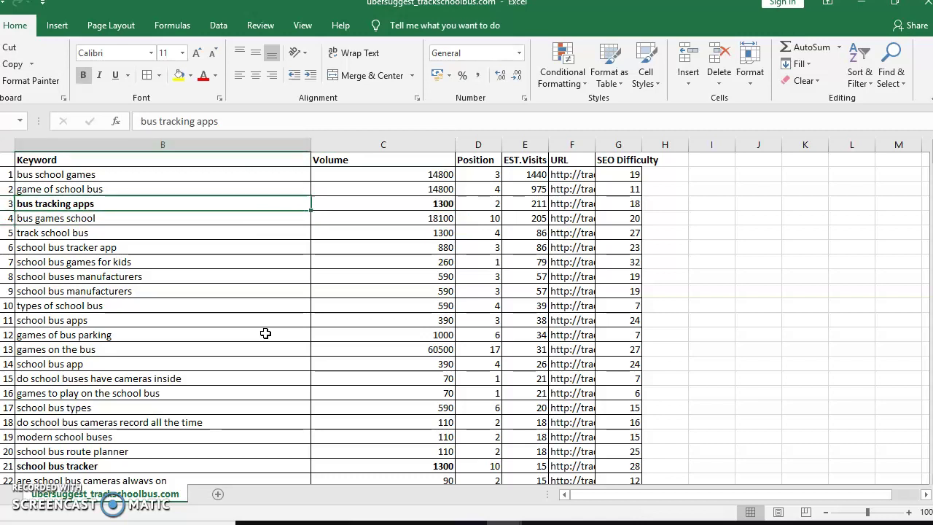
# Step: Make the keyword "school bus tracker app" and its volume bold
pyautogui.press('Down')
pyautogui.press('Down')
pyautogui.press('Down')
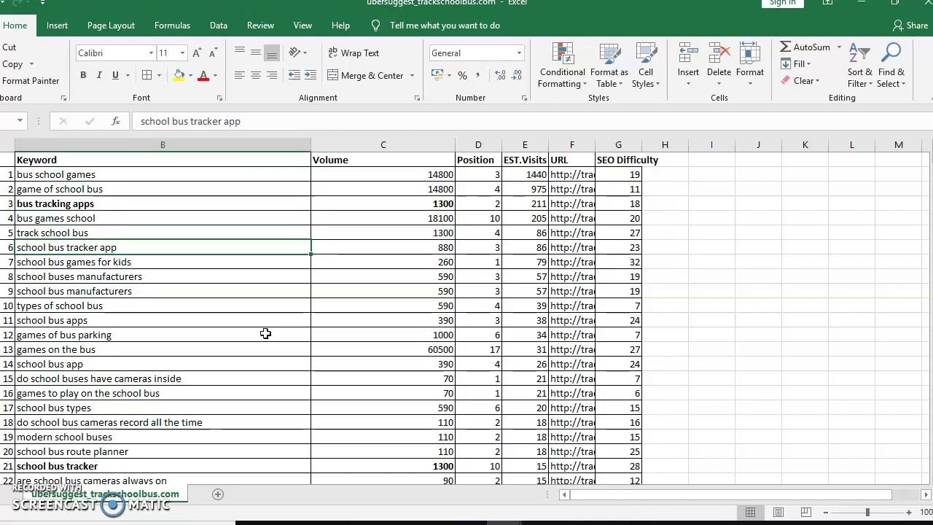
pyautogui.hotkey('shift', 'Right')
pyautogui.hotkey('shift', 'Right')
pyautogui.hotkey('shift', 'Left')
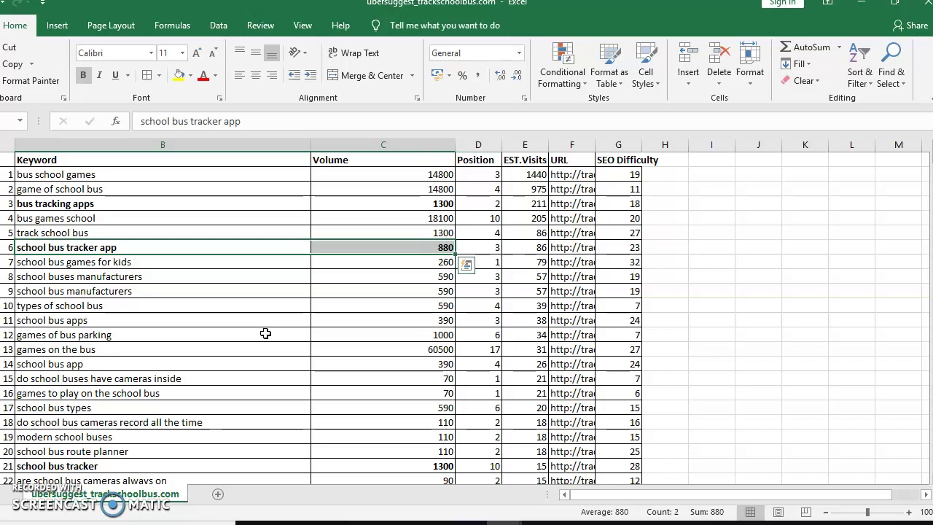
# Step: Go to the end of the keyword list and make "child security gps" and its volume bold
pyautogui.hotkey('ctrl', 'Down')
pyautogui.press('Up')
pyautogui.press('Up')
pyautogui.press('Up')
pyautogui.press('Up')
pyautogui.press('Up')
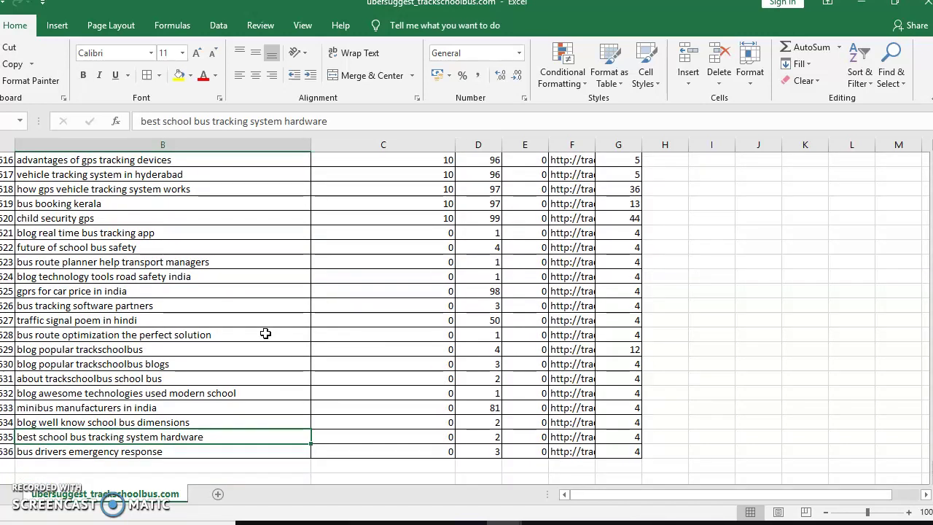
pyautogui.press('Up')
pyautogui.press('Up')
pyautogui.press('Up')
pyautogui.press('Up')
pyautogui.press('Up')
pyautogui.press('Up')
pyautogui.press('Up')
pyautogui.press('Up')
pyautogui.press('Up')
pyautogui.press('Up')
pyautogui.press('Up')
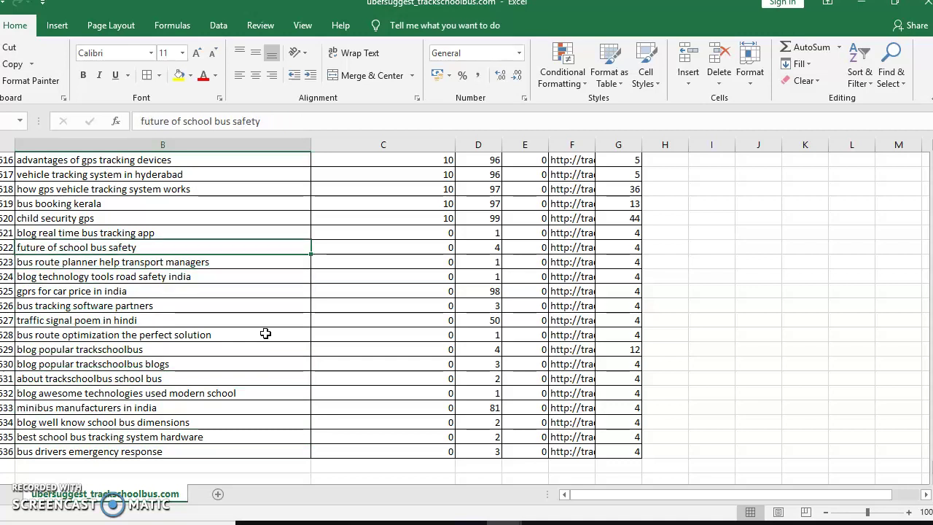
pyautogui.hotkey('shift', 'Right')
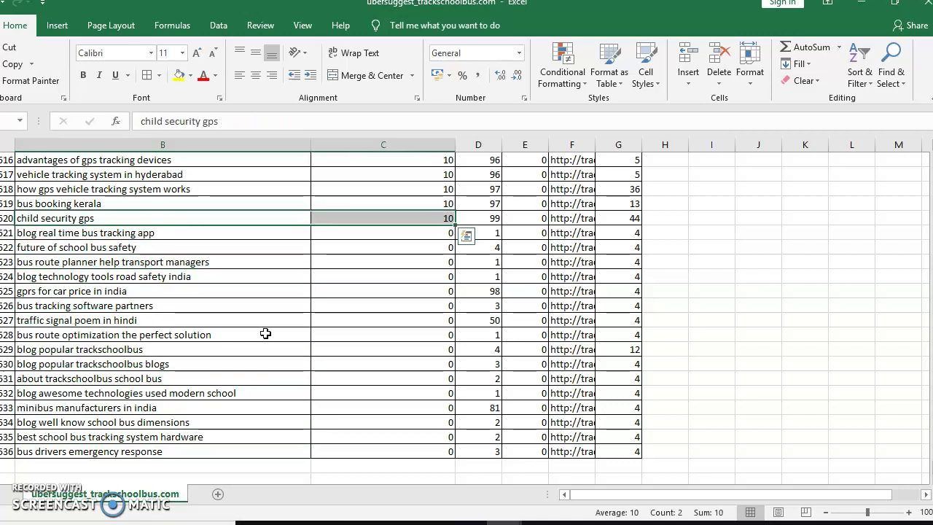
# Step: Look upward through the low-volume keywords above "child security gps" for other relevant ones
pyautogui.press('Up')
pyautogui.press('Up')
pyautogui.press('Up')
pyautogui.press('Up')
pyautogui.press('Up')
pyautogui.press('Up')
pyautogui.press('Up')
pyautogui.press('Up')
pyautogui.press('Up')
pyautogui.press('Up')
pyautogui.press('Up')
pyautogui.press('Up')
pyautogui.press('Up')
pyautogui.press('Up')
pyautogui.press('Up')
pyautogui.press('Up')
pyautogui.press('Up')
pyautogui.press('Up')
pyautogui.press('Up')
pyautogui.press('Up')
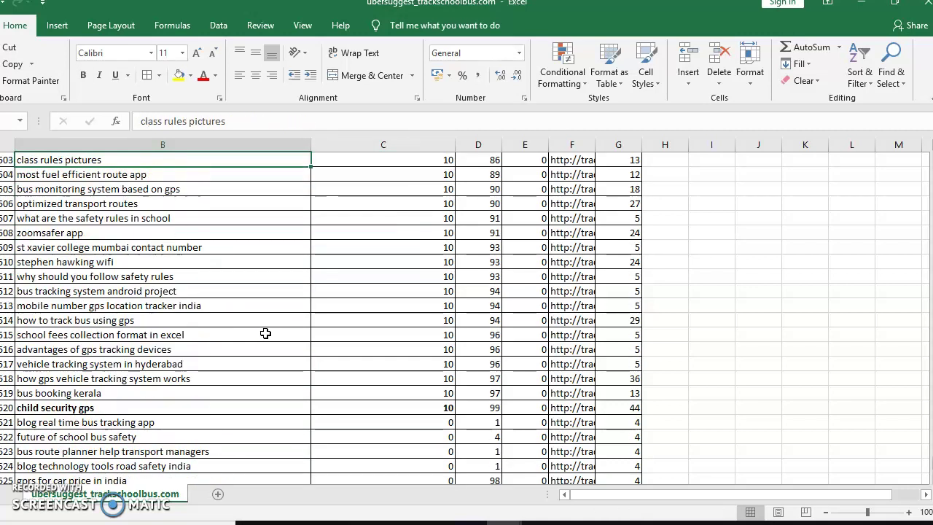
pyautogui.press('Up')
pyautogui.press('Up')
pyautogui.press('Up')
pyautogui.press('Up')
pyautogui.press('Up')
pyautogui.press('Up')
pyautogui.press('Up')
pyautogui.press('Up')
pyautogui.press('Up')
pyautogui.press('Up')
pyautogui.press('Up')
pyautogui.press('Up')
pyautogui.press('Up')
pyautogui.press('Up')
pyautogui.press('Up')
pyautogui.press('Up')
pyautogui.press('Up')
pyautogui.press('Up')
pyautogui.press('Up')
pyautogui.press('Up')
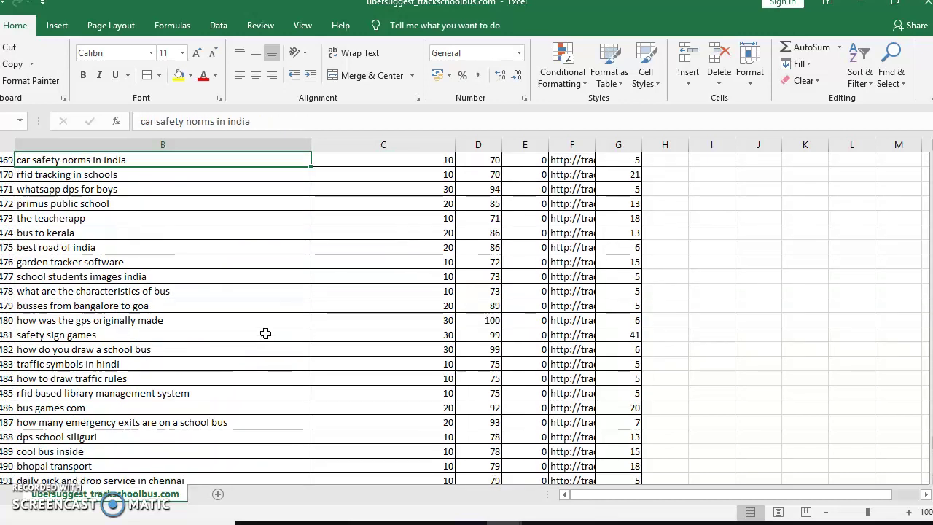
pyautogui.press('Up')
pyautogui.press('Up')
pyautogui.press('Up')
pyautogui.press('Up')
pyautogui.press('Up')
pyautogui.press('Up')
pyautogui.press('Up')
pyautogui.press('Up')
pyautogui.press('Up')
pyautogui.press('Up')
pyautogui.press('Up')
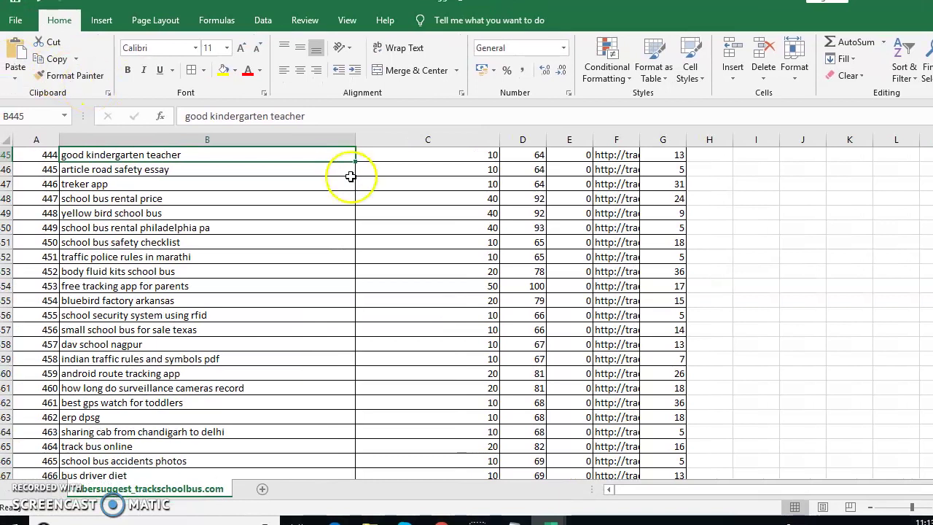
# Step: Save the keywords workbook, keeping the CSV UTF-8 (Comma delimited) format
pyautogui.hotkey('ctrl', 's')
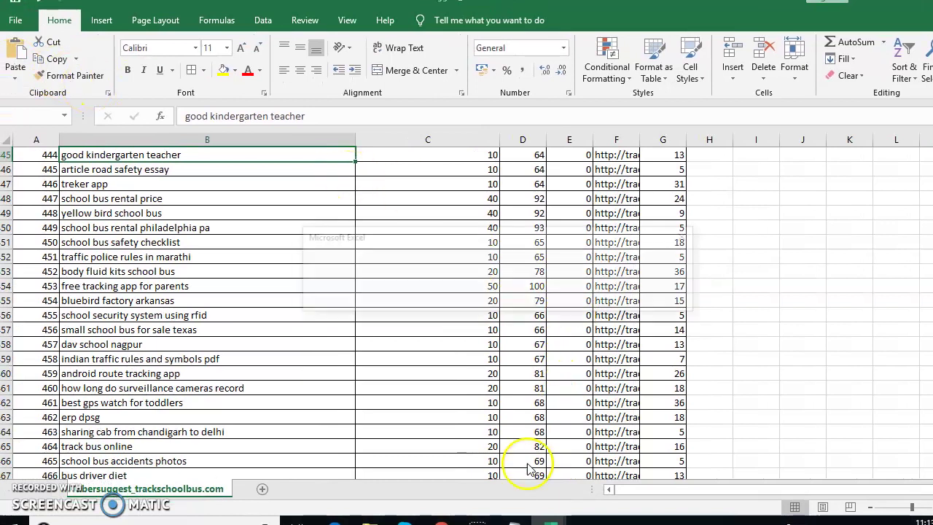
pyautogui.click(441, 300)
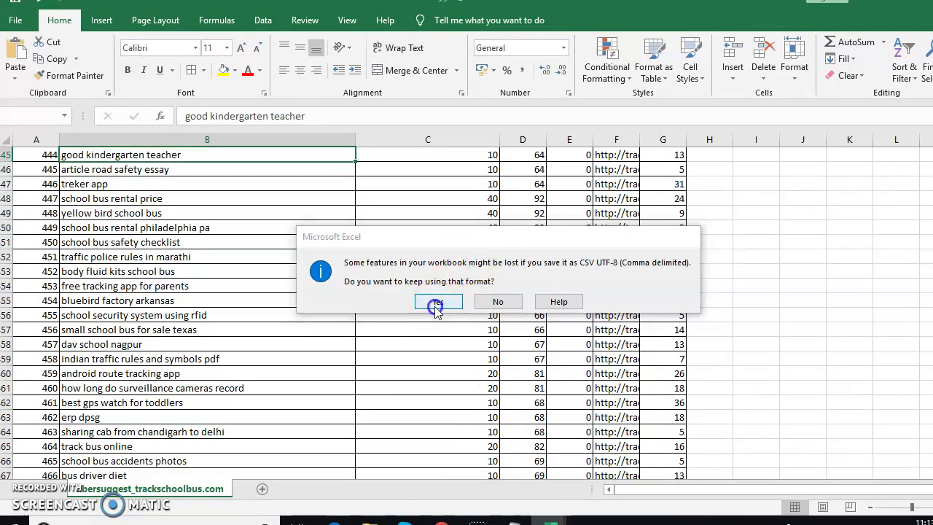
# Step: Switch to Ubersuggest in the browser, open Content Ideas and enter the keyword "school bus tracking system"
pyautogui.click(441, 522)
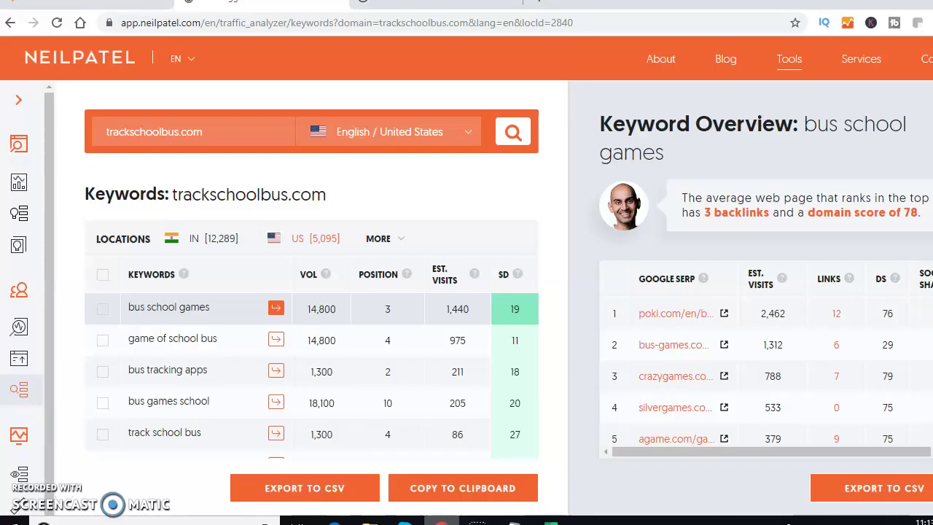
pyautogui.click(19, 106)
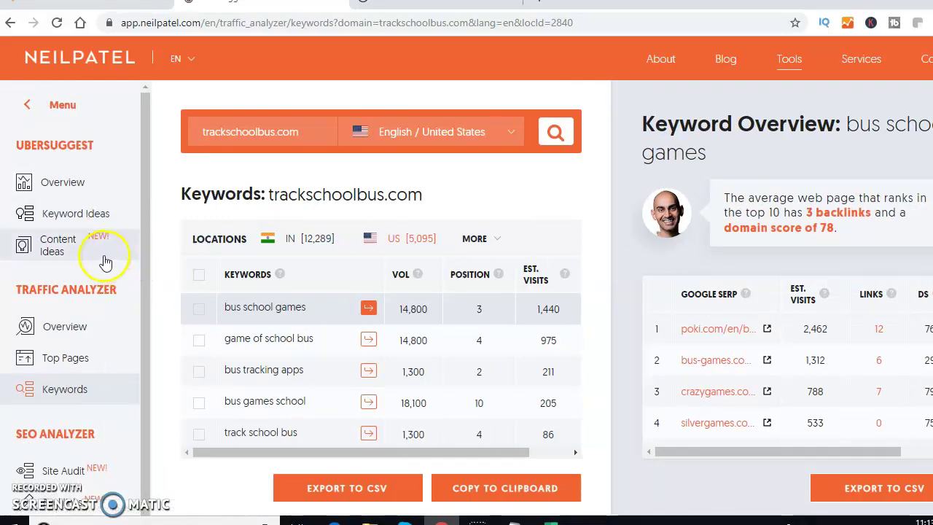
pyautogui.click(73, 253)
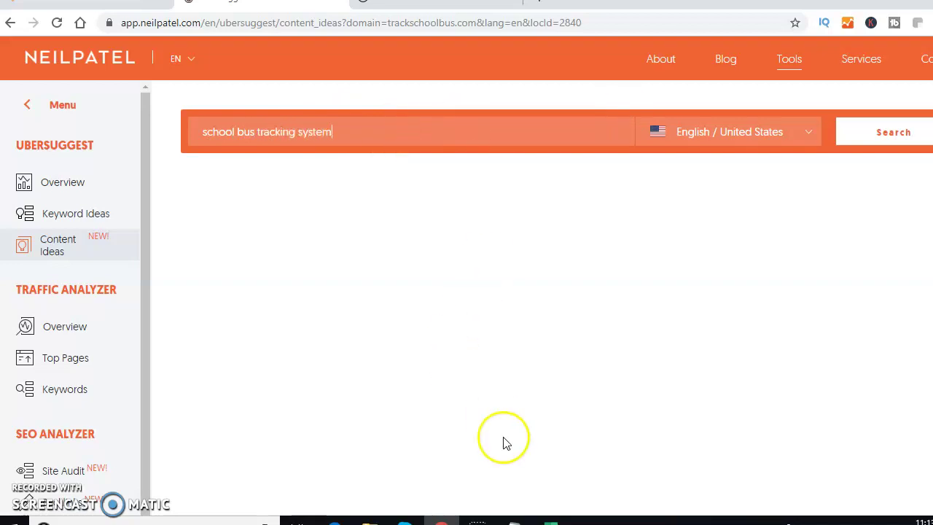
# Step: Switch to Notepad, add the note "Click on content ideas and enter the keyword" and minimize the notes
pyautogui.click(515, 522)
pyautogui.press('Return')
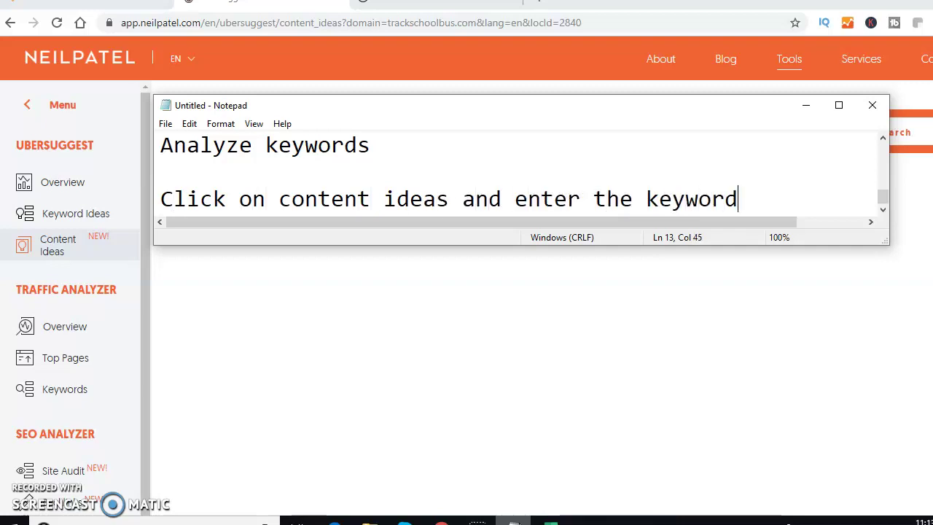
pyautogui.click(805, 105)
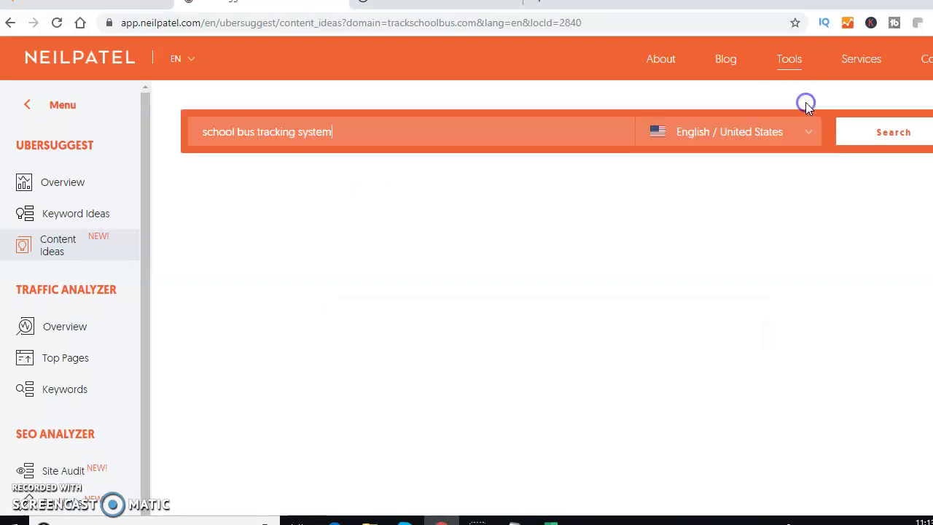
# Step: Search content ideas for "school bus tracking system", export the results and open the downloaded CSV in Excel
pyautogui.click(860, 151)
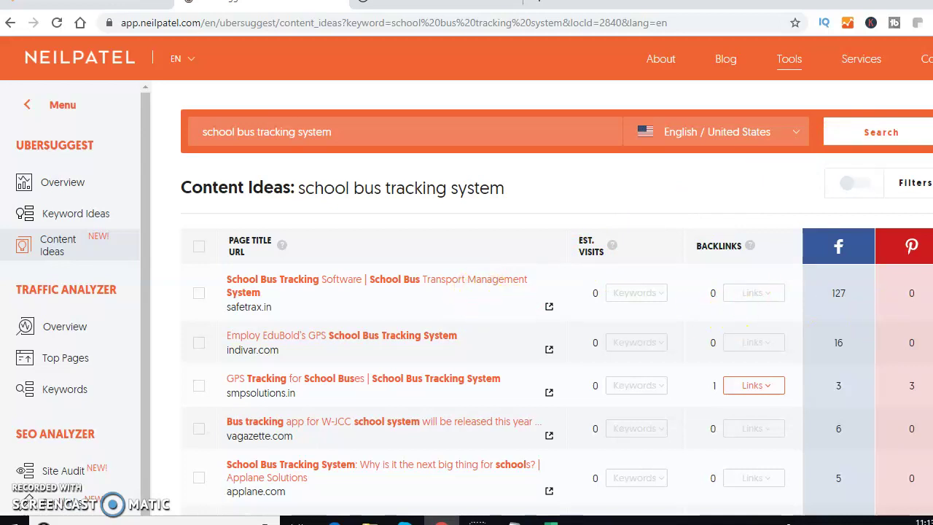
pyautogui.scroll(-7, 557, 298)
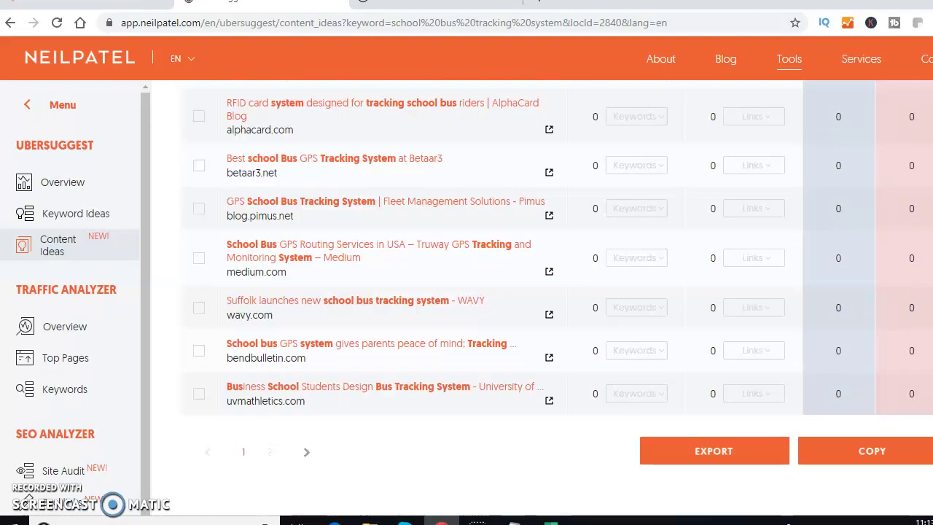
pyautogui.click(878, 451)
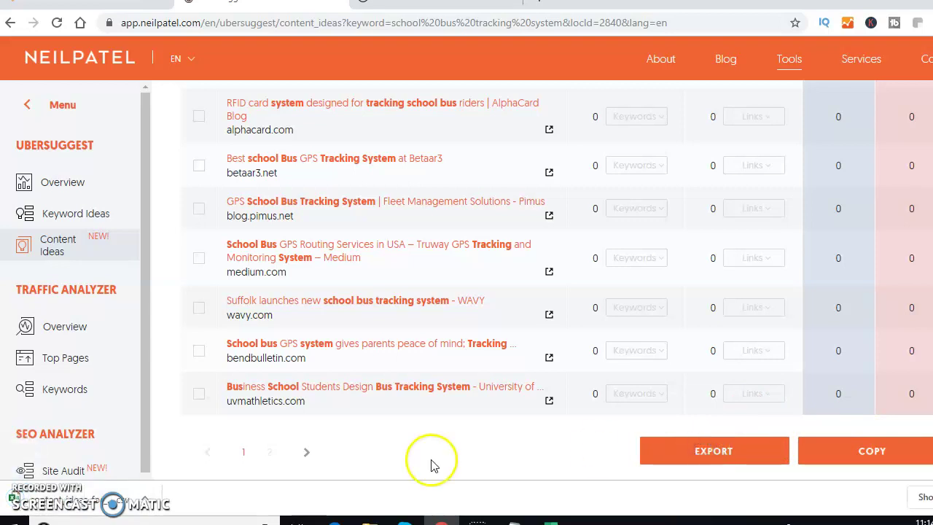
pyautogui.click(52, 508)
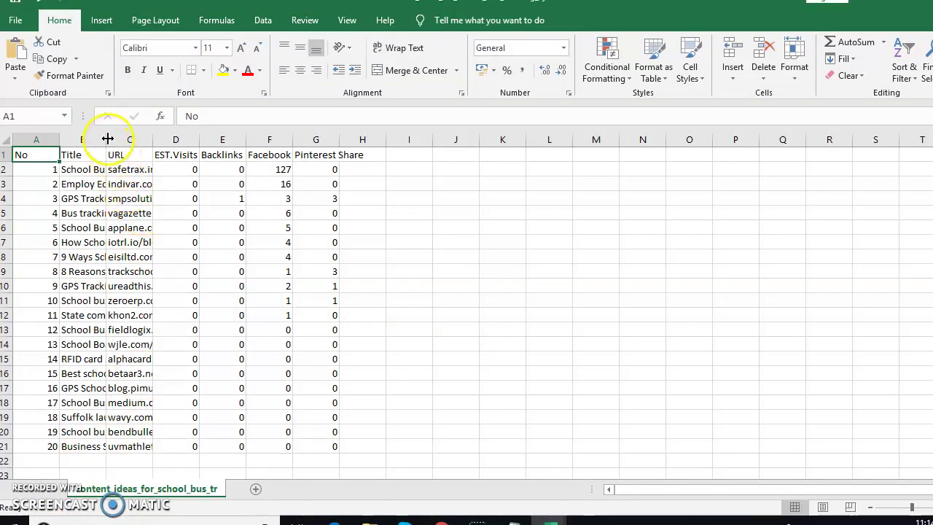
# Step: Widen the Title, EST.Visits, Backlinks, Facebook Share and Pinterest Share columns so their text fits
pyautogui.moveTo(106, 138); pyautogui.dragTo(258, 138)
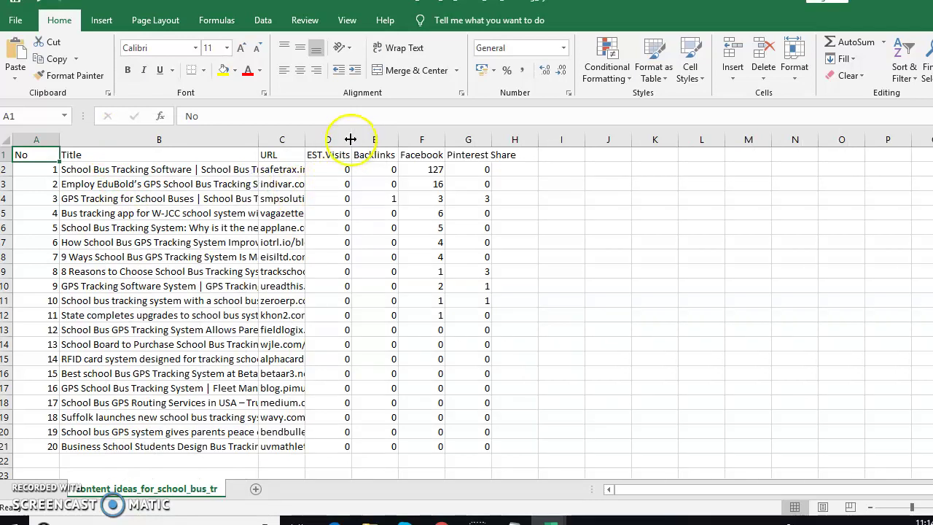
pyautogui.moveTo(352, 137); pyautogui.dragTo(839, 170)
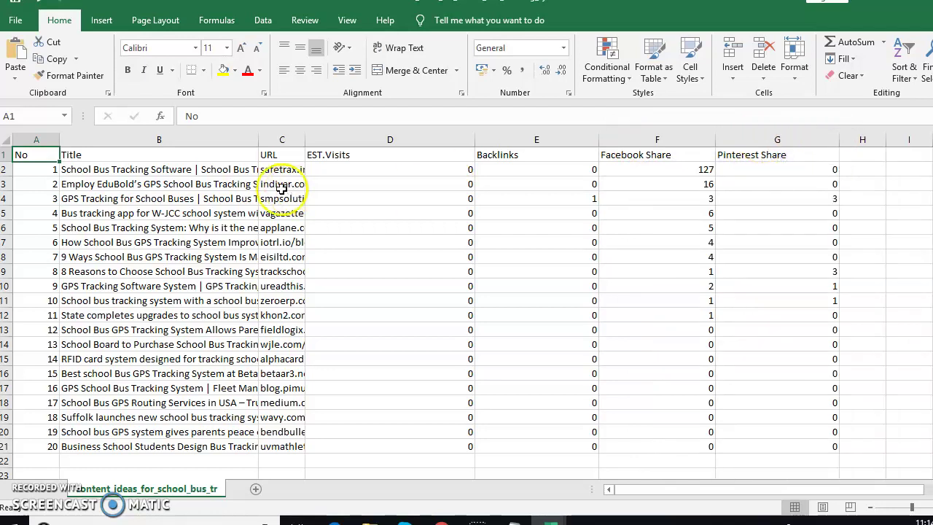
pyautogui.moveTo(258, 135); pyautogui.dragTo(423, 175)
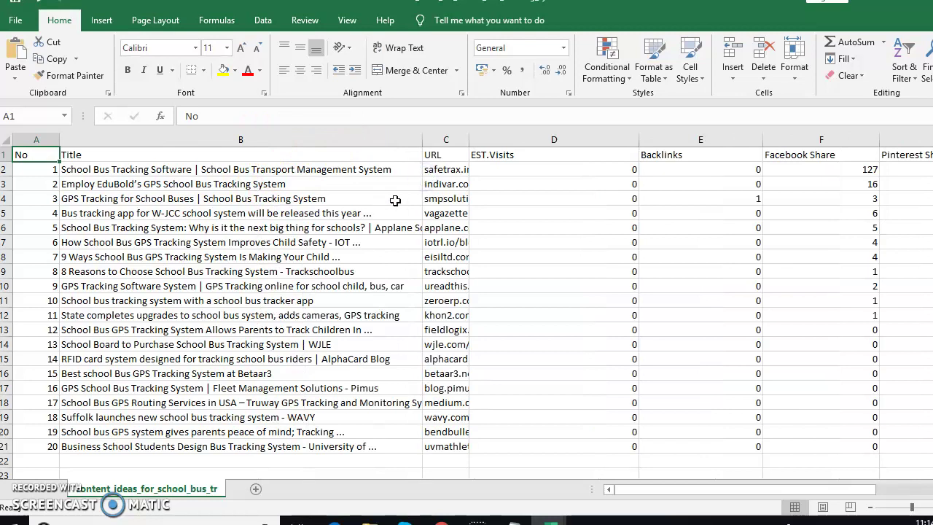
pyautogui.click(298, 389)
pyautogui.click(193, 283)
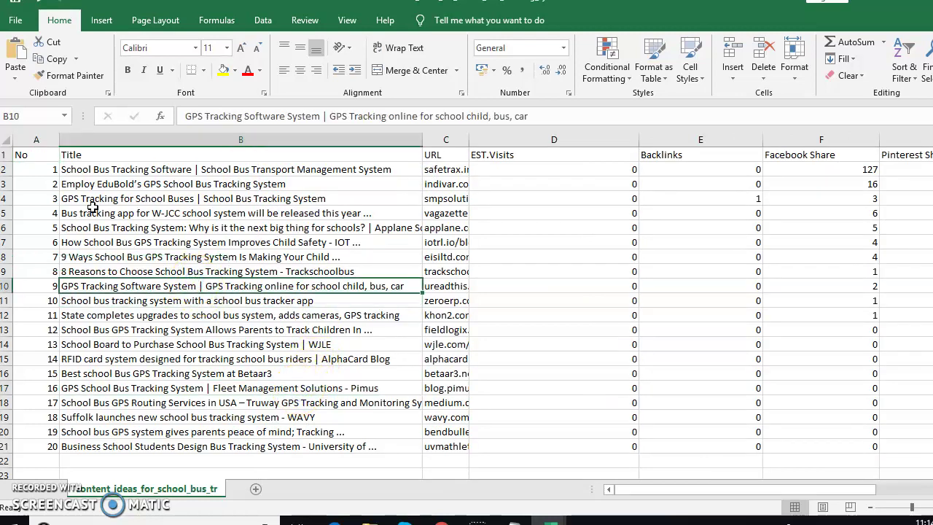
# Step: Make the header row from "No" to "Pinterest Share" bold
pyautogui.click(38, 156)
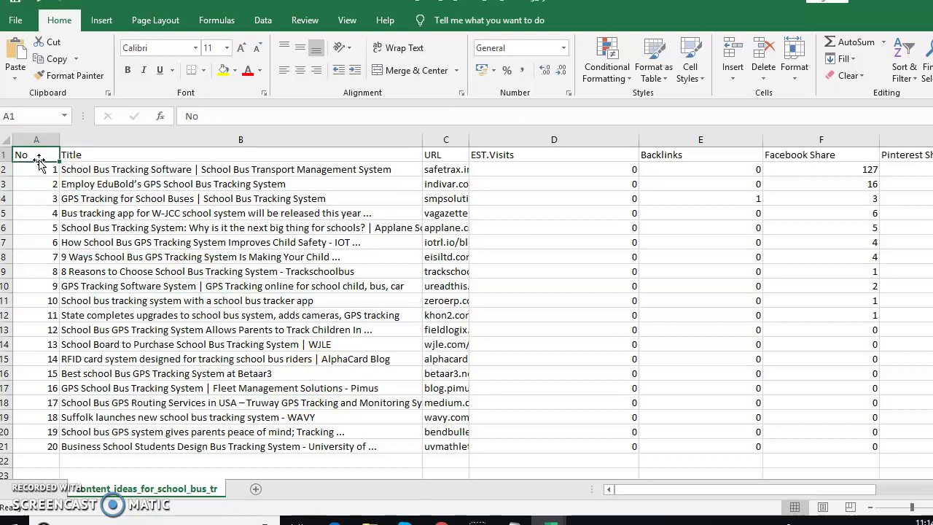
pyautogui.hotkey('shift', 'Right')
pyautogui.hotkey('shift', 'Right')
pyautogui.hotkey('shift', 'Right')
pyautogui.hotkey('shift', 'Right')
pyautogui.hotkey('shift', 'Right')
pyautogui.hotkey('shift', 'Right')
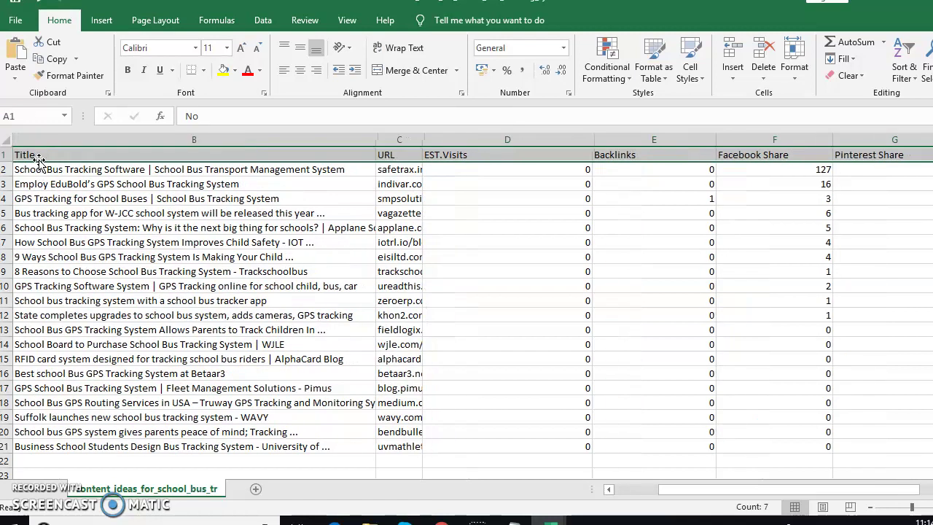
pyautogui.press('Down')
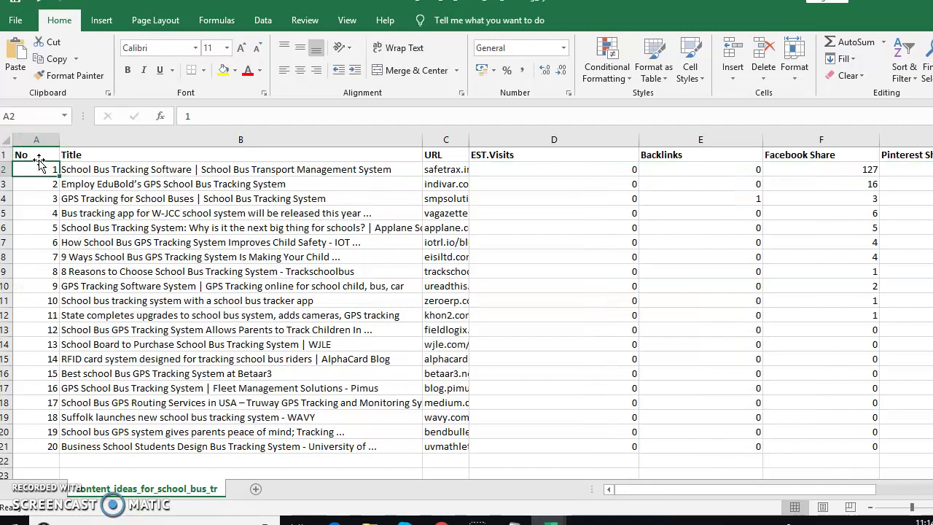
# Step: Apply All Borders to the whole content ideas table
pyautogui.hotkey('ctrl', 'a')
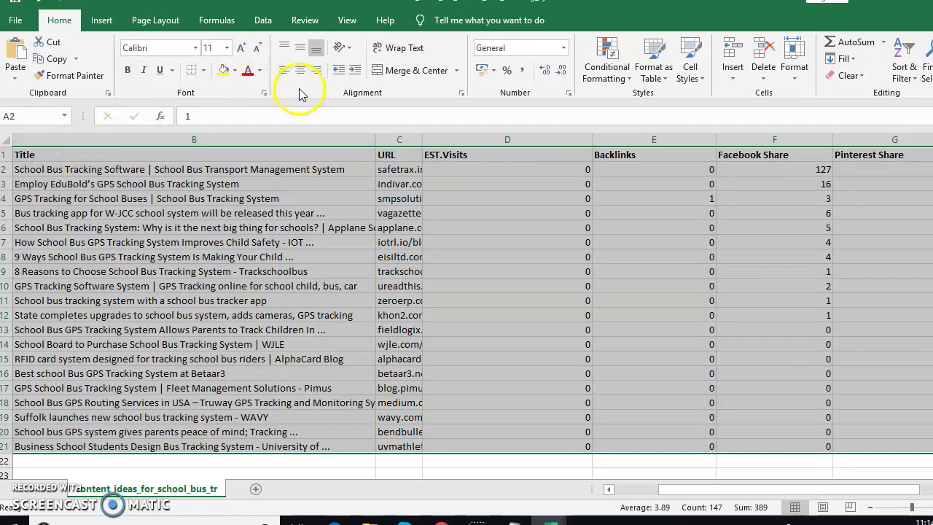
pyautogui.click(203, 70)
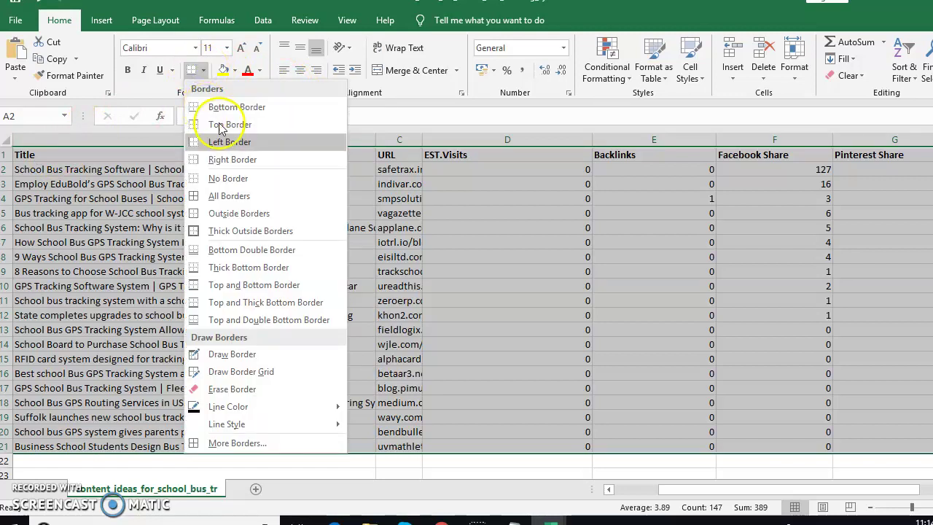
pyautogui.click(219, 197)
pyautogui.click(239, 197)
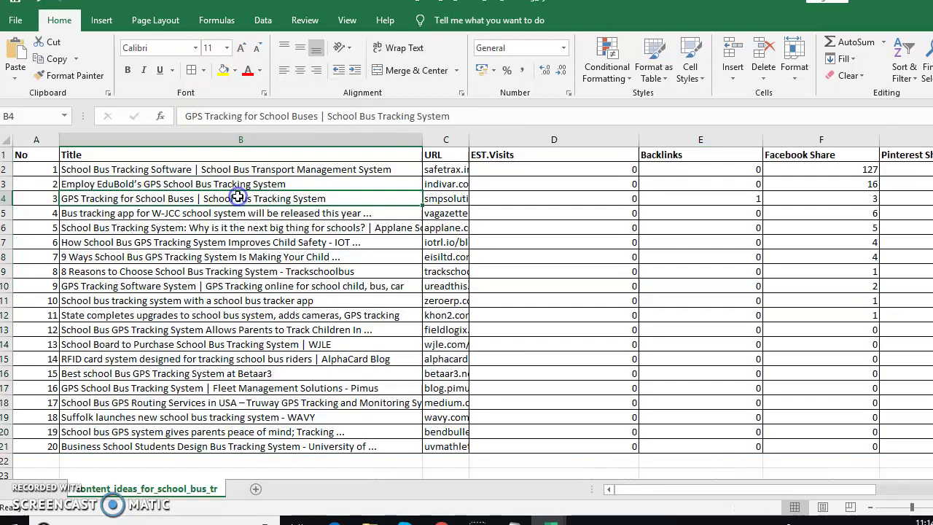
# Step: Widen the URL column and save the content ideas workbook, keeping the CSV UTF-8 (Comma delimited) format
pyautogui.press('Down')
pyautogui.press('Down')
pyautogui.press('Down')
pyautogui.press('Down')
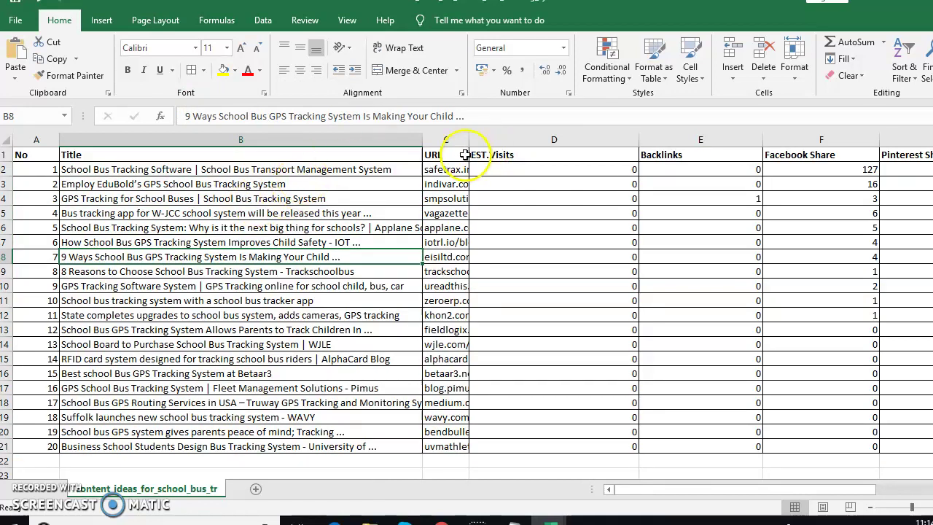
pyautogui.moveTo(469, 137); pyautogui.dragTo(695, 178)
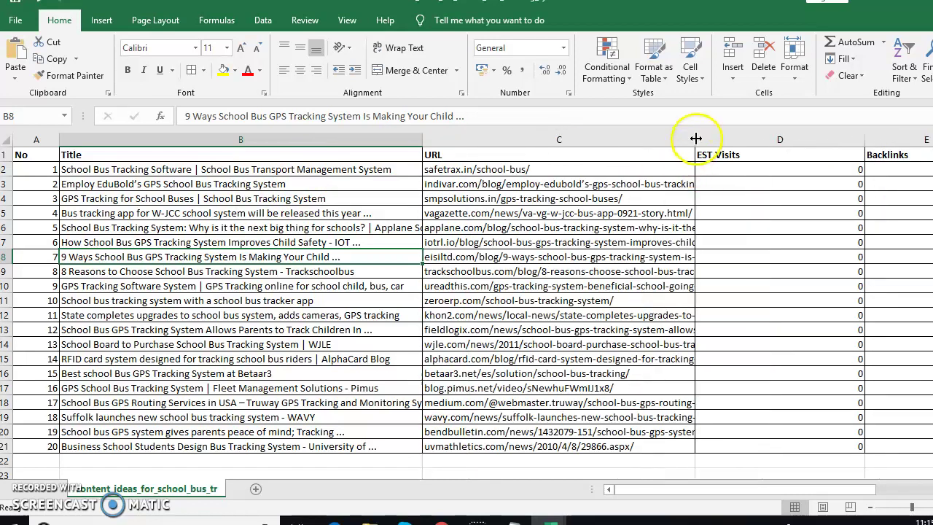
pyautogui.moveTo(696, 137); pyautogui.dragTo(744, 136)
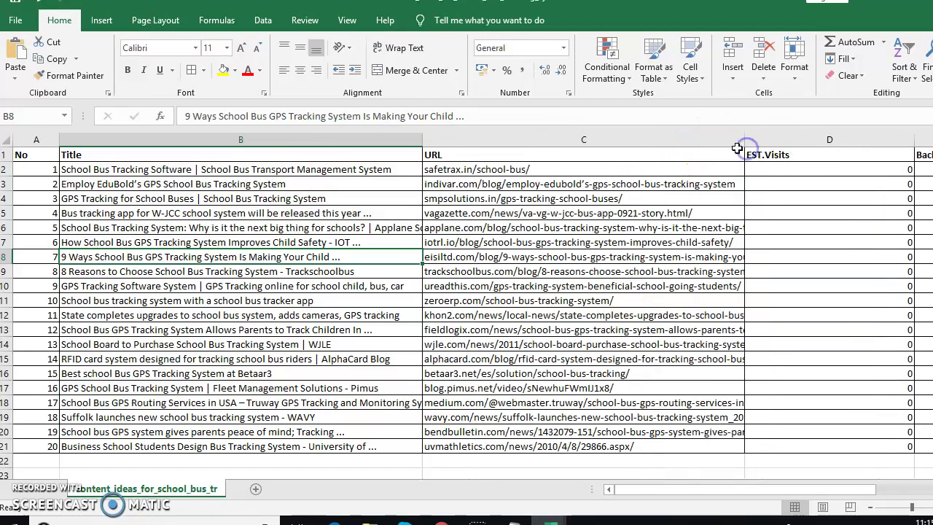
pyautogui.hotkey('ctrl', 's')
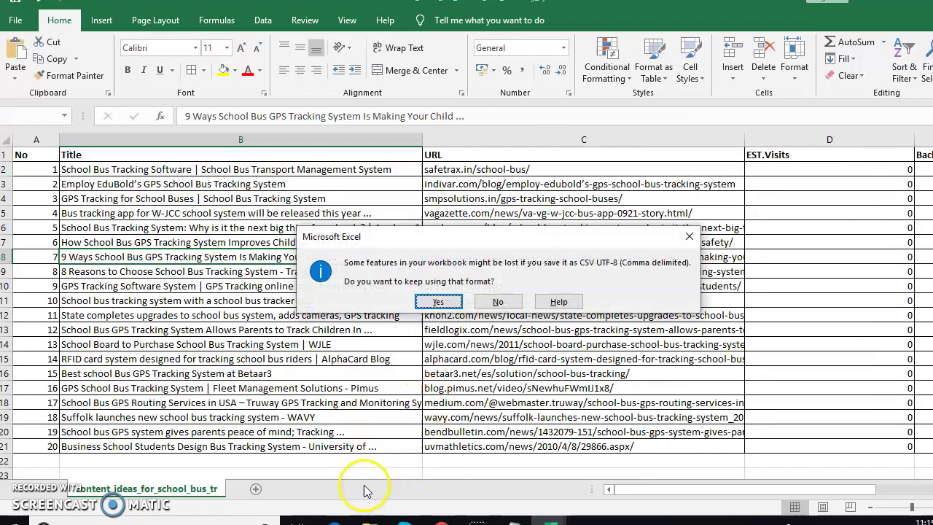
pyautogui.click(421, 300)
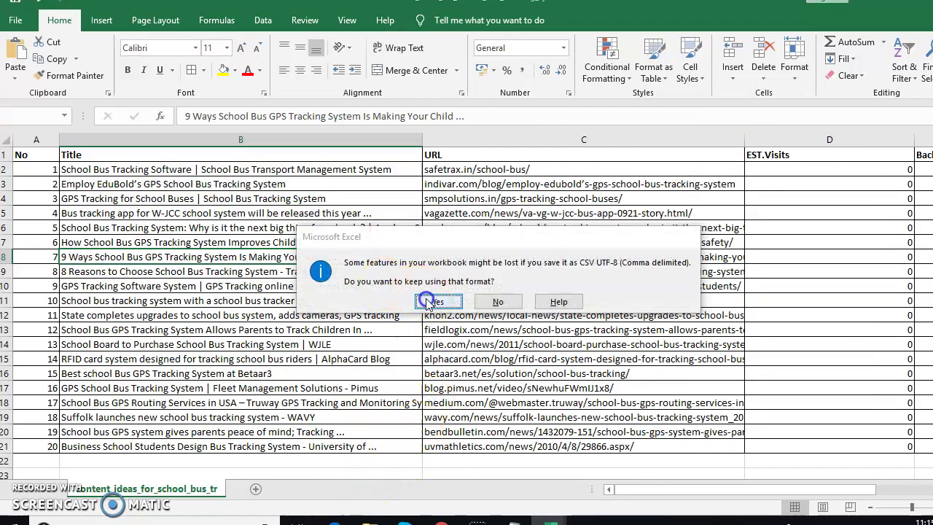
# Step: Switch to Ubersuggest and examine the Traffic Analyzer overview for trackschoolbus.com, from the domain metrics down to the top SEO pages
pyautogui.click(440, 519)
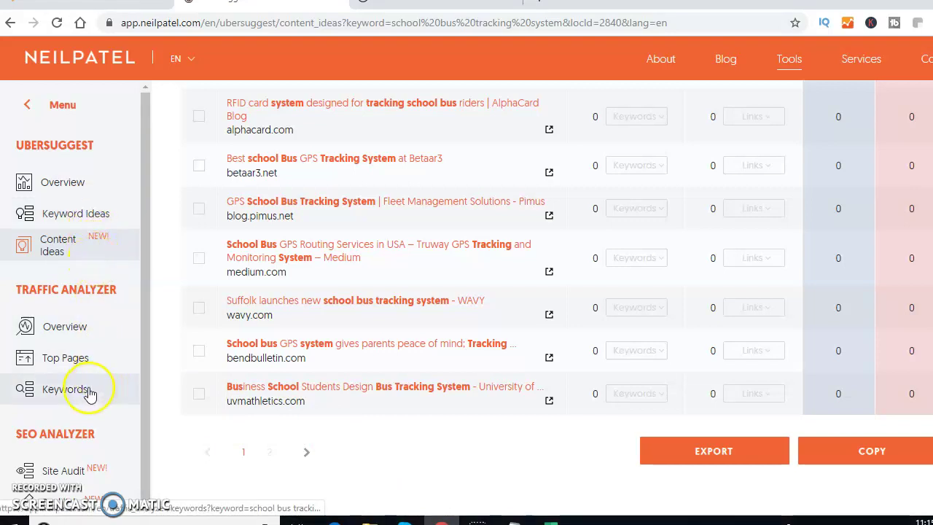
pyautogui.click(80, 336)
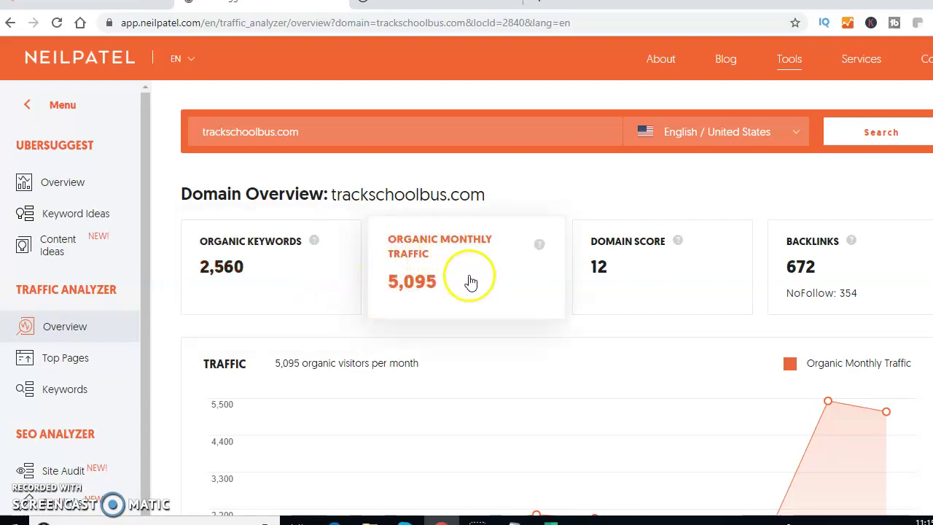
pyautogui.moveTo(681, 241)
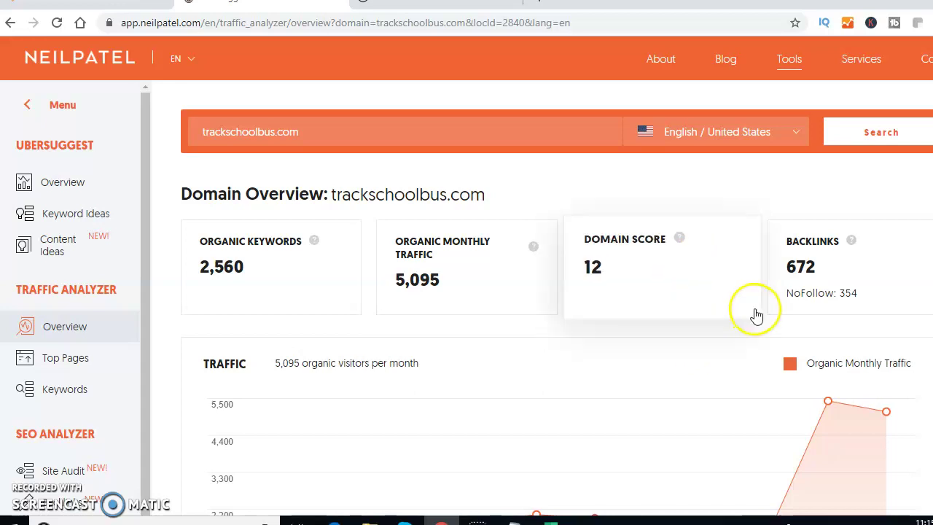
pyautogui.scroll(-6, 557, 304)
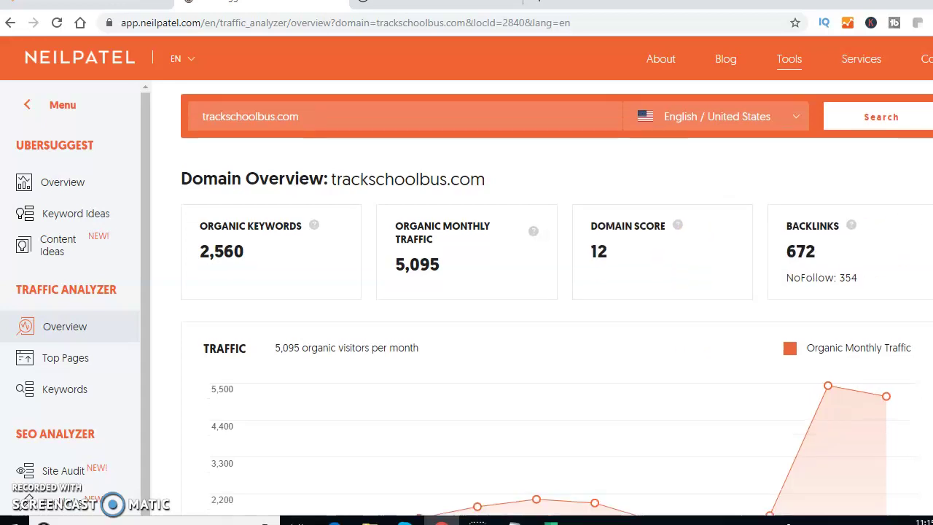
pyautogui.scroll(-3, 556, 297)
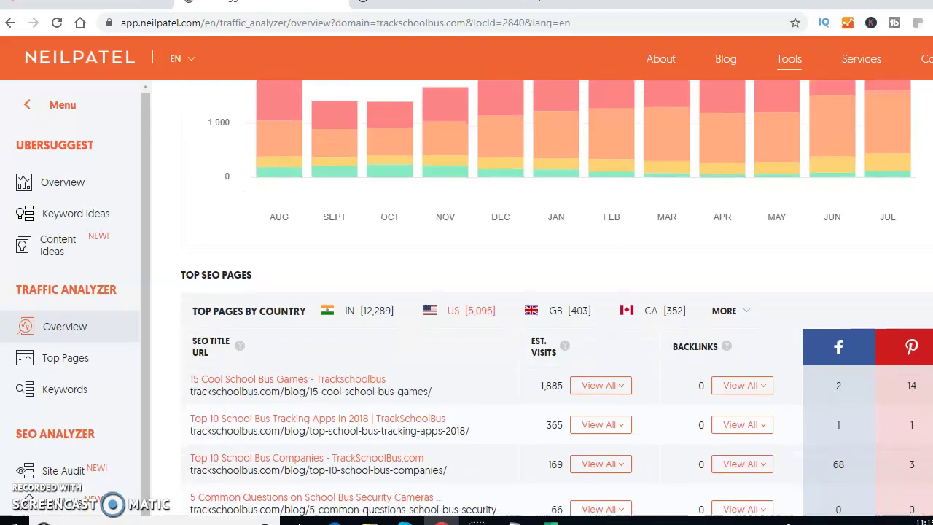
pyautogui.scroll(-1, 556, 298)
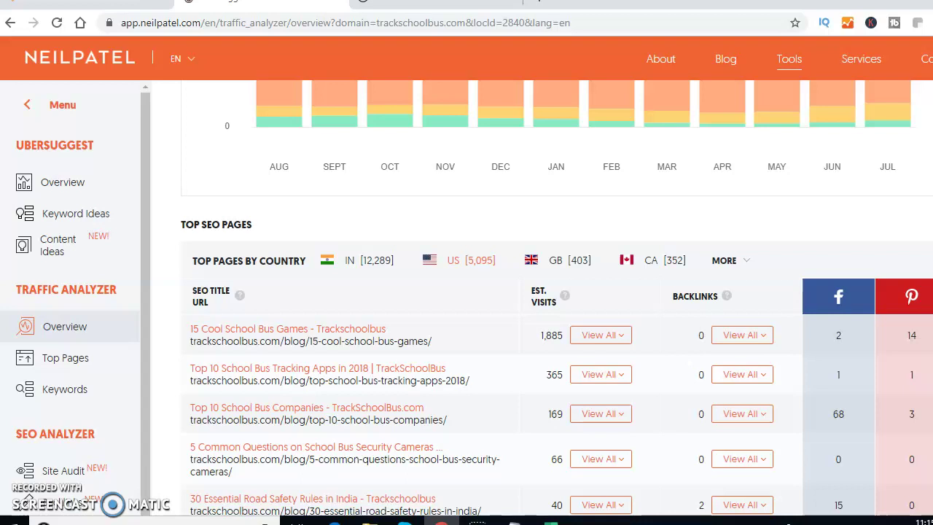
pyautogui.scroll(-1, 557, 299)
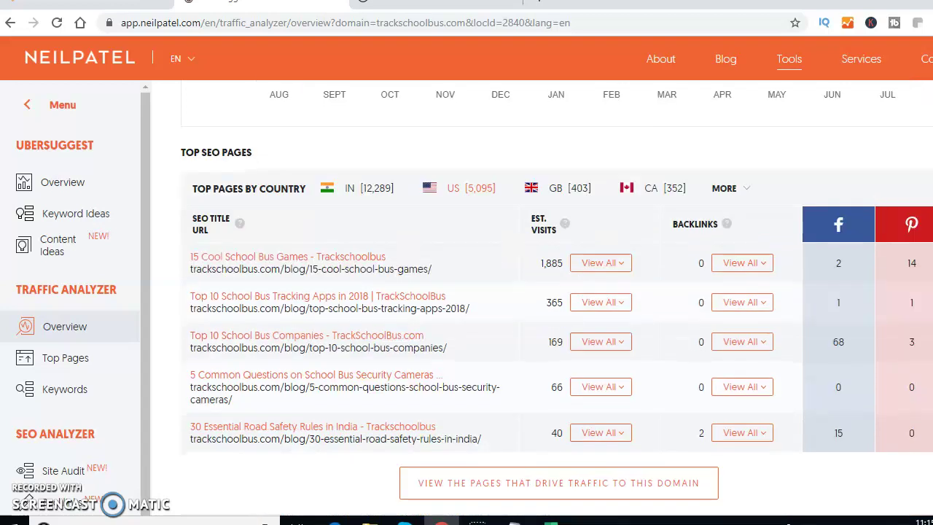
pyautogui.scroll(-2, 556, 298)
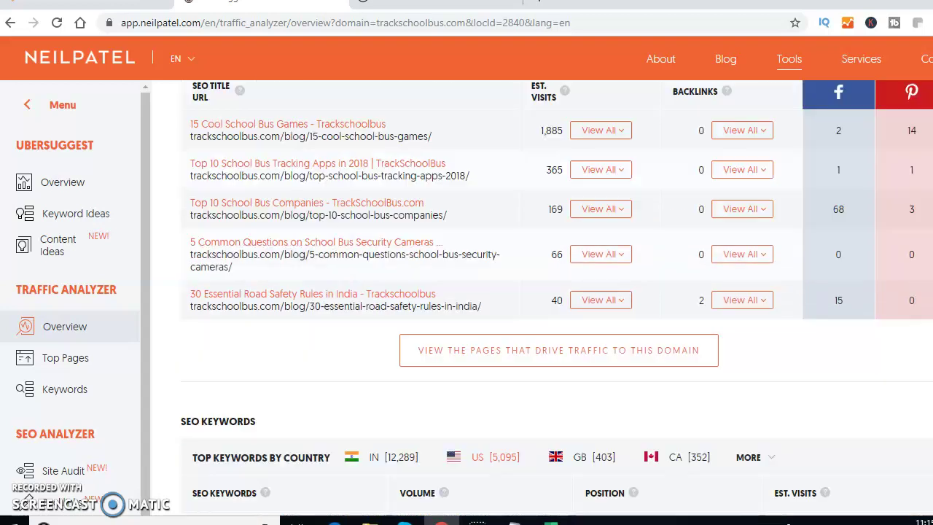
# Step: Review the overview's top SEO keywords and open the full list of keywords the domain ranks for
pyautogui.scroll(-3, 557, 297)
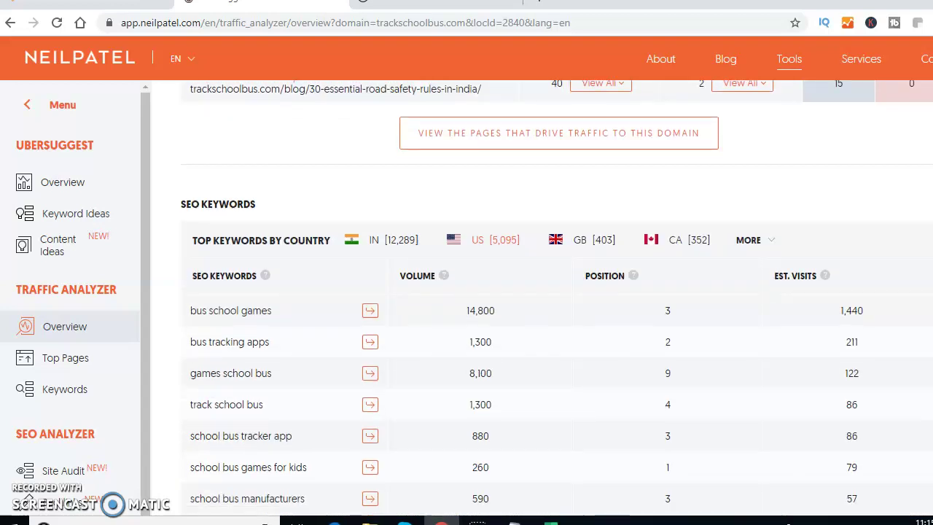
pyautogui.scroll(-2, 556, 299)
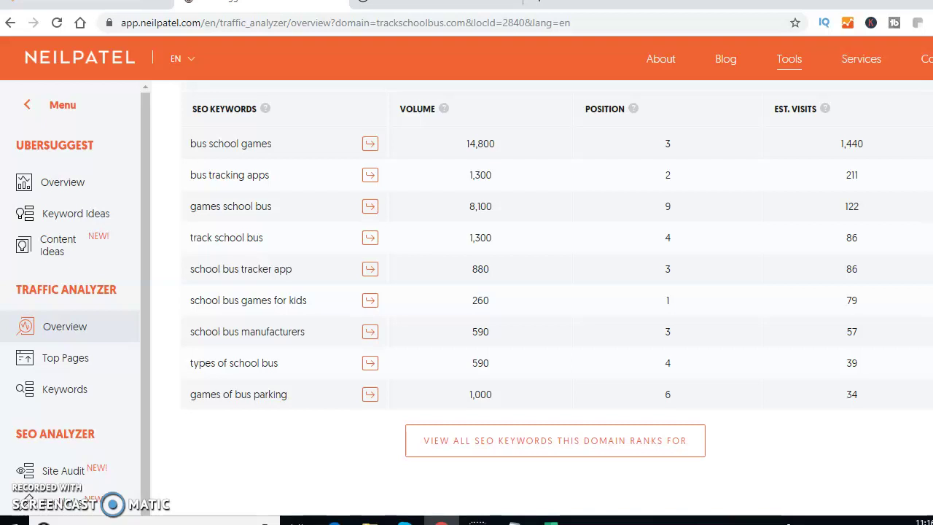
pyautogui.click(595, 446)
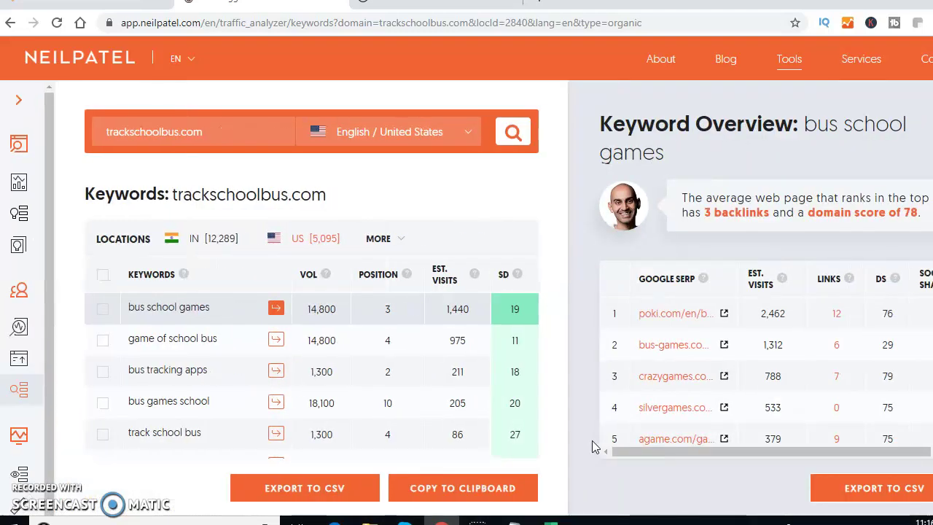
# Step: Open the SEO Analyzer's Site Audit for trackschoolbus.com
pyautogui.click(20, 104)
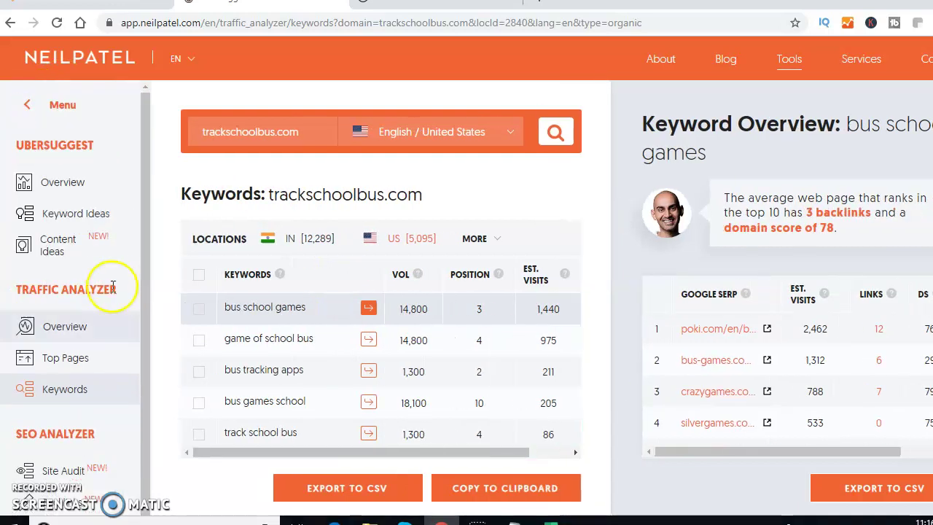
pyautogui.scroll(-1, 140, 452)
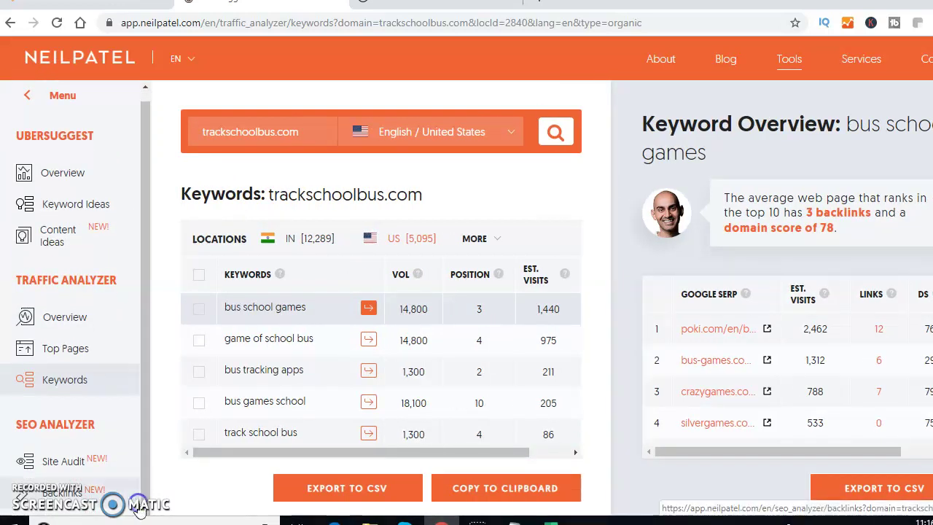
pyautogui.click(73, 463)
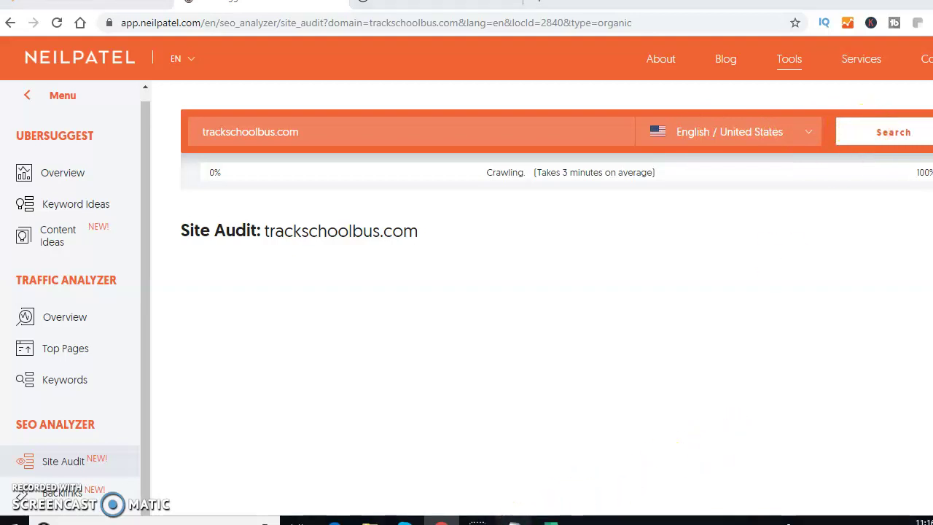
# Step: Add the line "click on site audit" to the Notepad notes, leaving a blank line above it, and return to the audit
pyautogui.click(514, 522)
pyautogui.press('Return')
pyautogui.press('Return')
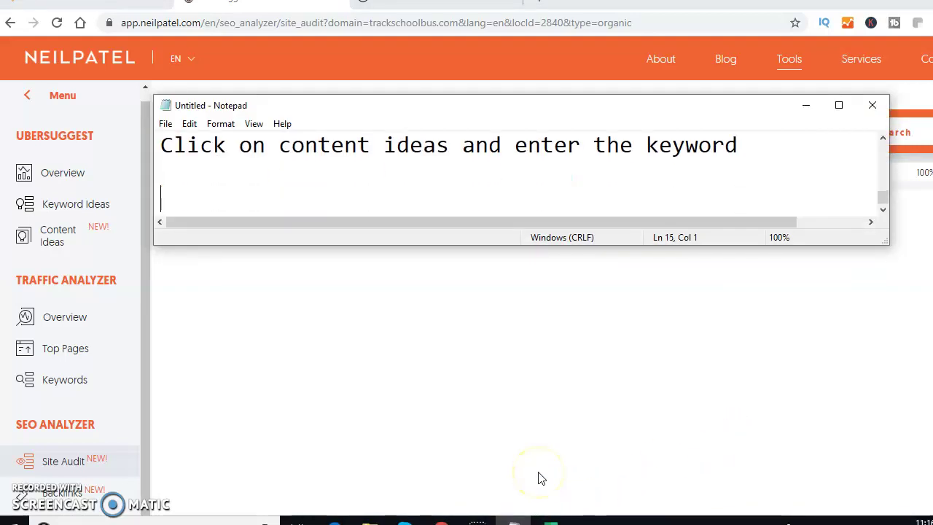
pyautogui.write('click on si')
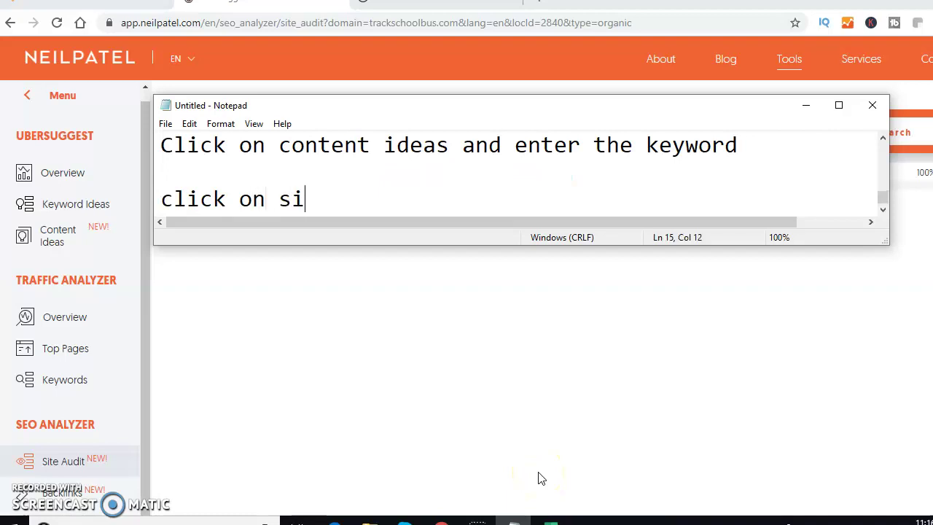
pyautogui.write('te audi')
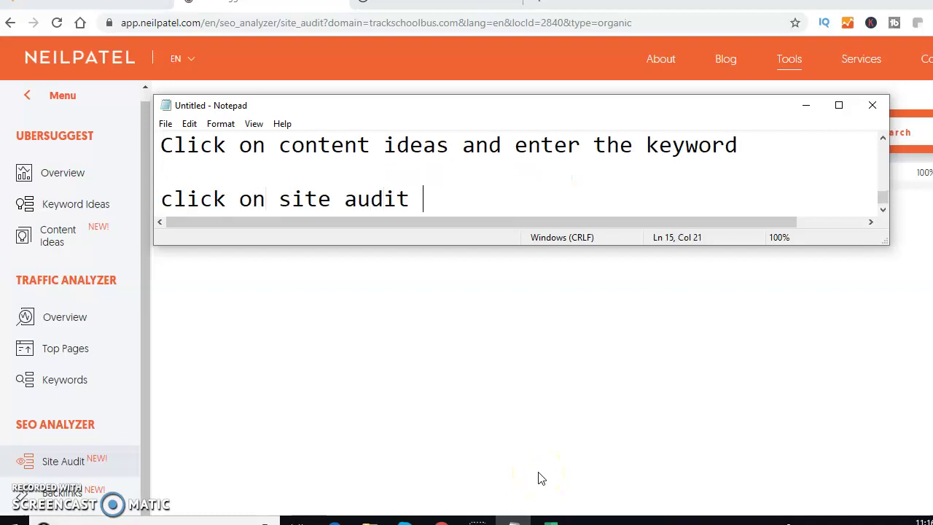
pyautogui.write('t')
pyautogui.press('Return')
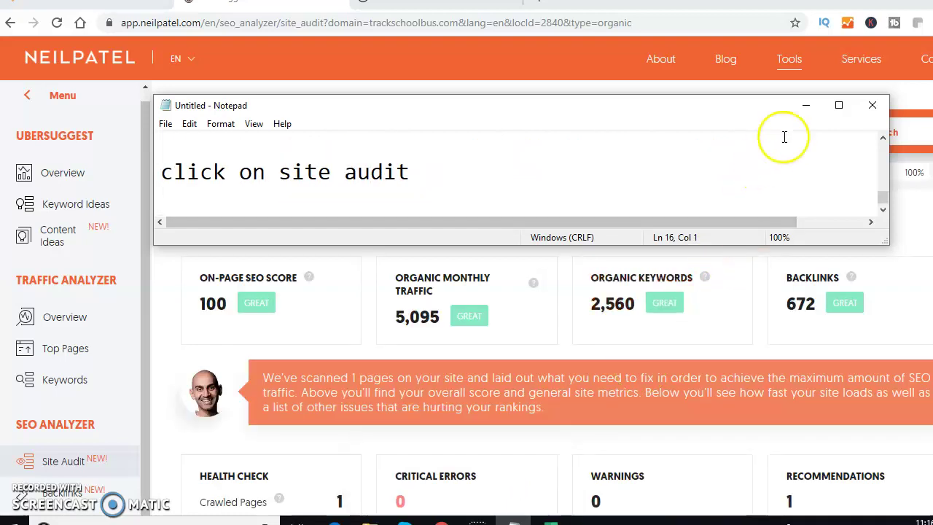
pyautogui.click(805, 105)
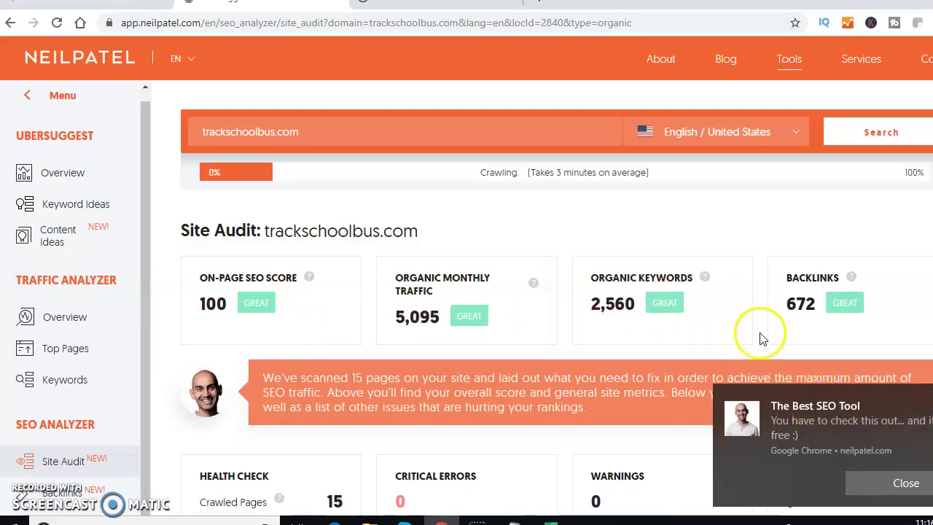
# Step: Copy the Site Speed explanation paragraph from the site audit and paste it below the last note in Notepad
pyautogui.click(905, 482)
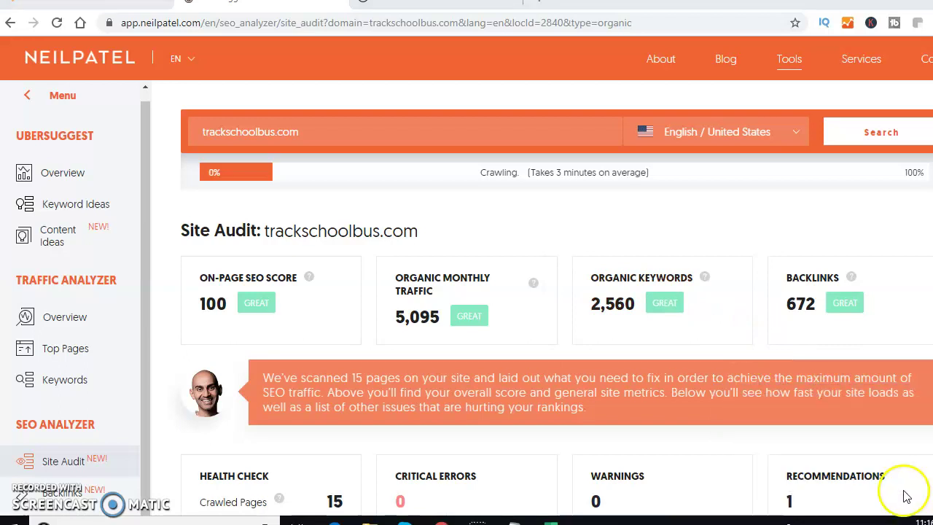
pyautogui.scroll(-2, 554, 299)
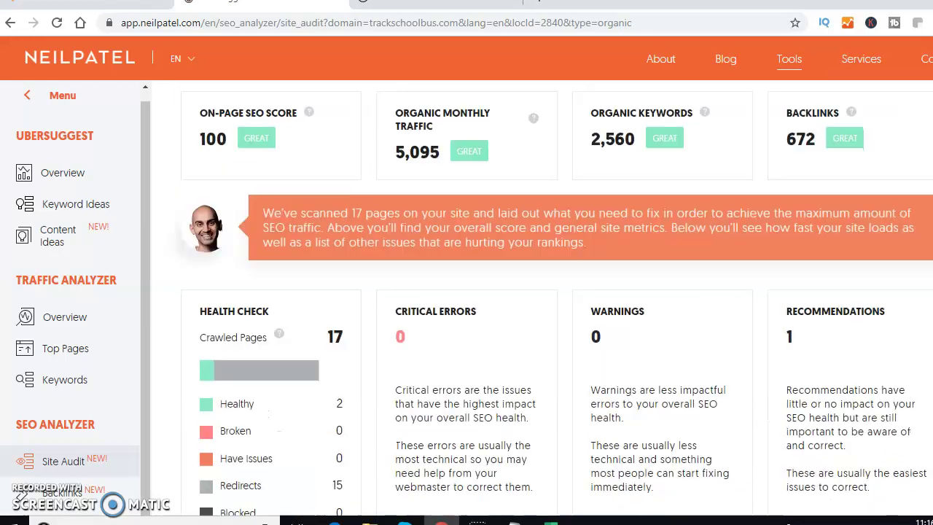
pyautogui.scroll(-1, 554, 299)
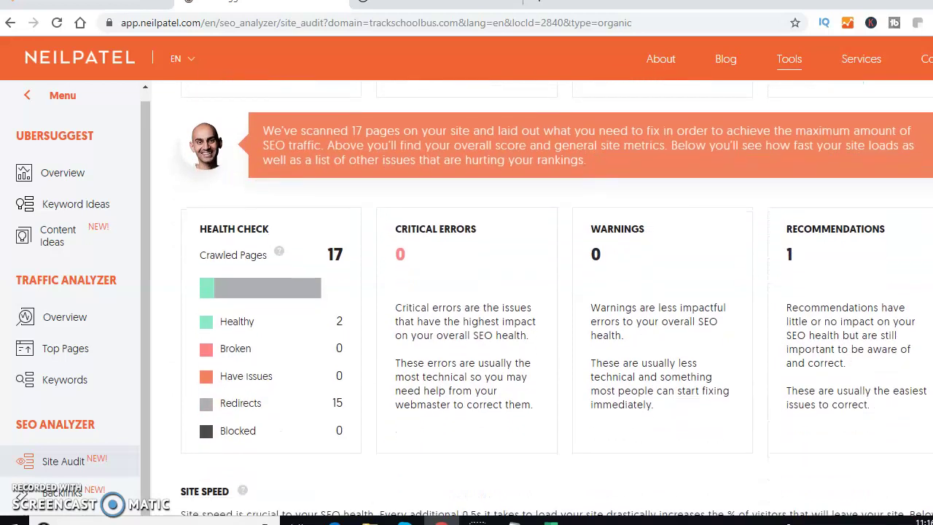
pyautogui.scroll(-1, 554, 298)
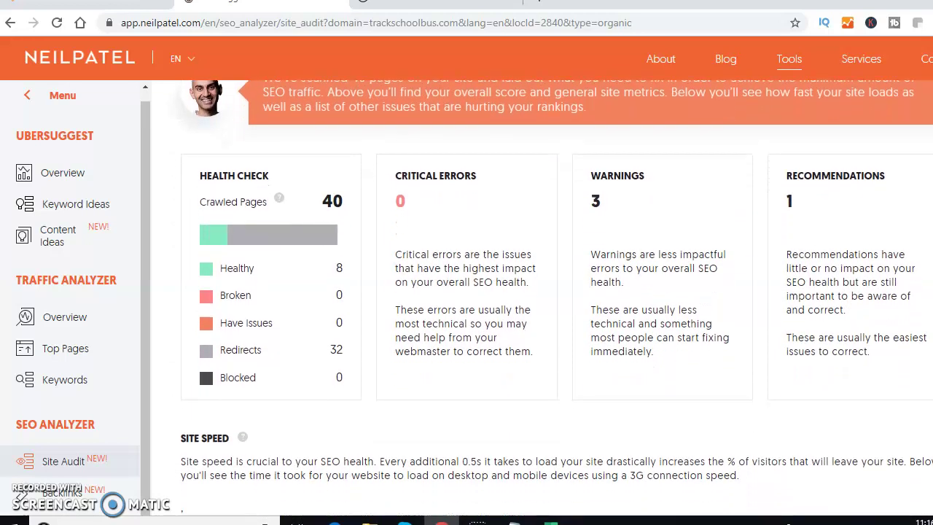
pyautogui.scroll(-2, 676, 336)
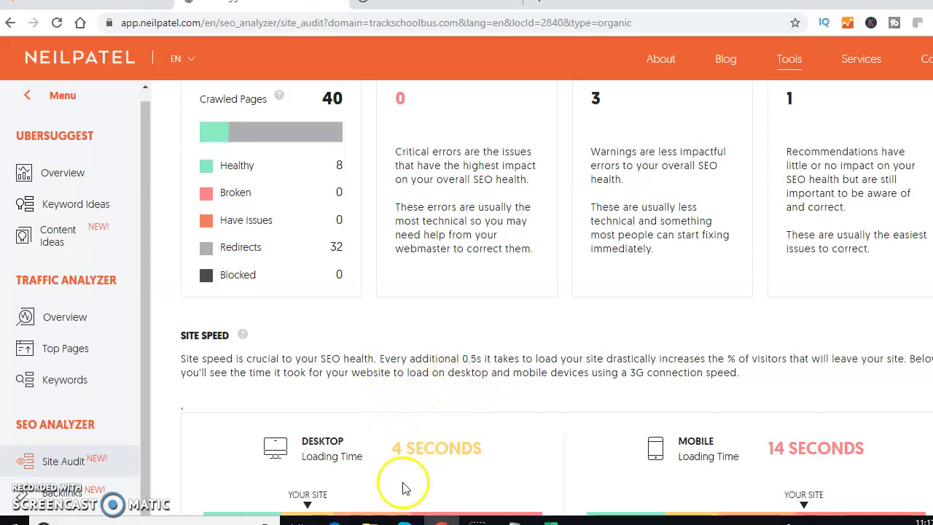
pyautogui.moveTo(678, 373); pyautogui.dragTo(730, 373)
pyautogui.moveTo(619, 396); pyautogui.dragTo(180, 361)
pyautogui.hotkey('ctrl', 'c')
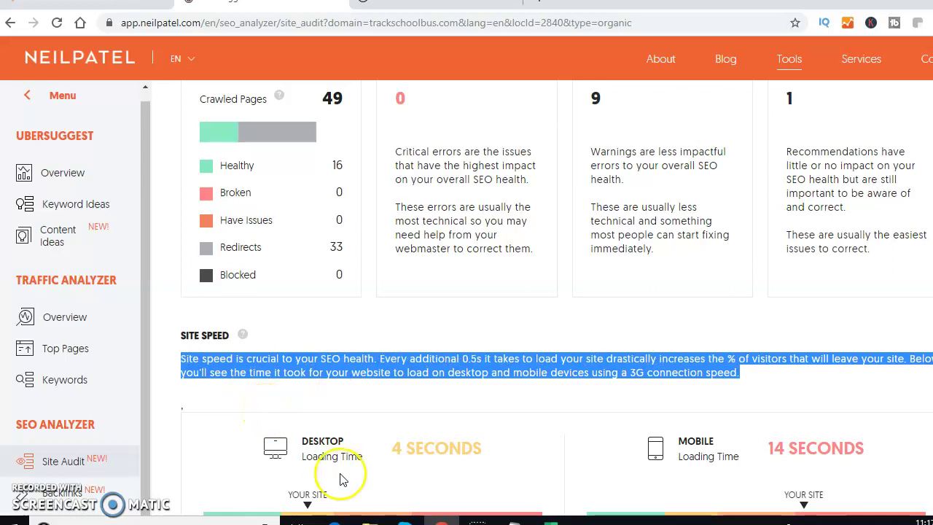
pyautogui.click(514, 522)
pyautogui.press('Return')
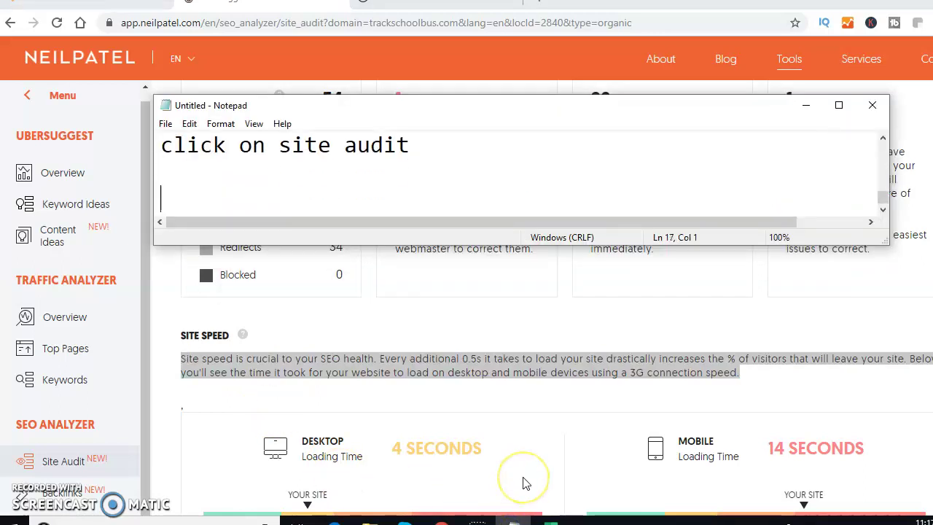
pyautogui.hotkey('ctrl', 'v')
# Step: Read the pasted Site Speed paragraph in Notepad from beginning to end and return to the site audit
pyautogui.press('Home')
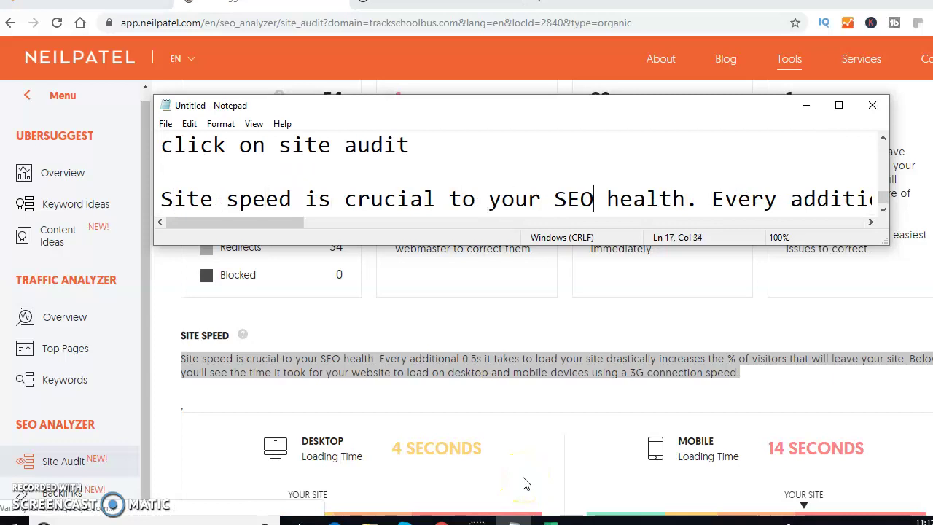
pyautogui.press('Right')
pyautogui.press('Right')
pyautogui.press('Right')
pyautogui.press('Right')
pyautogui.press('Right')
pyautogui.press('Right')
pyautogui.press('Right')
pyautogui.press('Right')
pyautogui.press('Right')
pyautogui.press('Right')
pyautogui.press('Right')
pyautogui.press('Right')
pyautogui.press('Right')
pyautogui.press('Right')
pyautogui.press('Right')
pyautogui.press('Right')
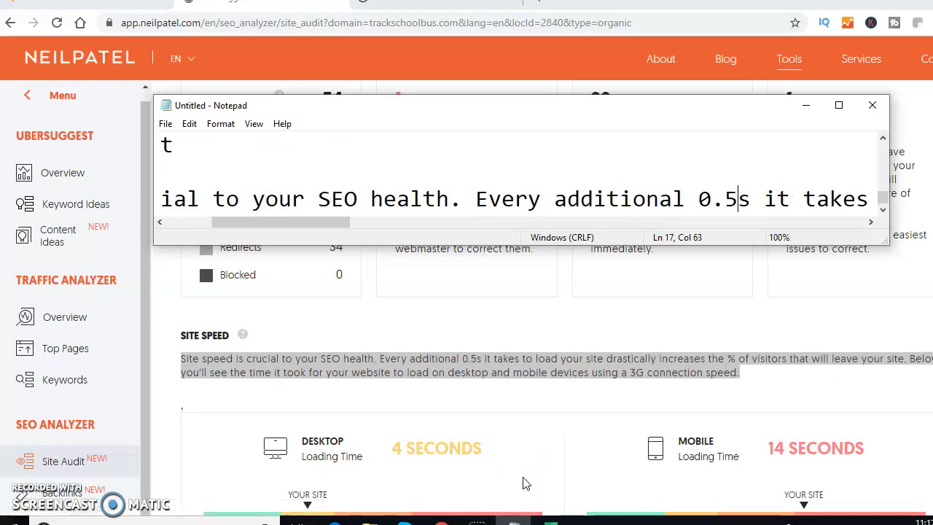
pyautogui.press('Right')
pyautogui.press('Right')
pyautogui.press('Right')
pyautogui.press('Right')
pyautogui.press('Right')
pyautogui.press('Right')
pyautogui.press('Right')
pyautogui.press('Right')
pyautogui.press('Right')
pyautogui.press('Right')
pyautogui.press('Right')
pyautogui.press('Right')
pyautogui.press('Right')
pyautogui.press('Right')
pyautogui.press('Right')
pyautogui.press('Right')
pyautogui.press('Right')
pyautogui.press('Right')
pyautogui.press('Right')
pyautogui.press('Right')
pyautogui.press('Right')
pyautogui.press('Right')
pyautogui.press('Right')
pyautogui.press('Right')
pyautogui.press('Right')
pyautogui.press('Right')
pyautogui.press('Right')
pyautogui.press('Right')
pyautogui.press('Right')
pyautogui.press('Right')
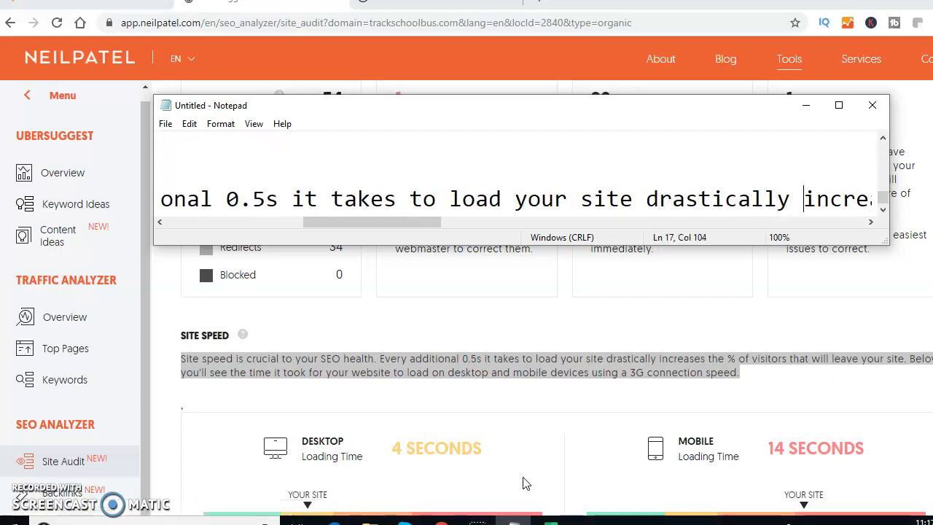
pyautogui.press('Right')
pyautogui.press('Right')
pyautogui.press('Right')
pyautogui.press('Right')
pyautogui.press('Right')
pyautogui.press('Right')
pyautogui.press('Right')
pyautogui.press('Right')
pyautogui.press('Right')
pyautogui.press('Right')
pyautogui.press('Right')
pyautogui.press('Right')
pyautogui.press('Right')
pyautogui.press('Right')
pyautogui.press('Right')
pyautogui.press('Right')
pyautogui.press('Right')
pyautogui.press('Right')
pyautogui.press('Right')
pyautogui.press('Right')
pyautogui.press('Right')
pyautogui.press('Right')
pyautogui.press('Right')
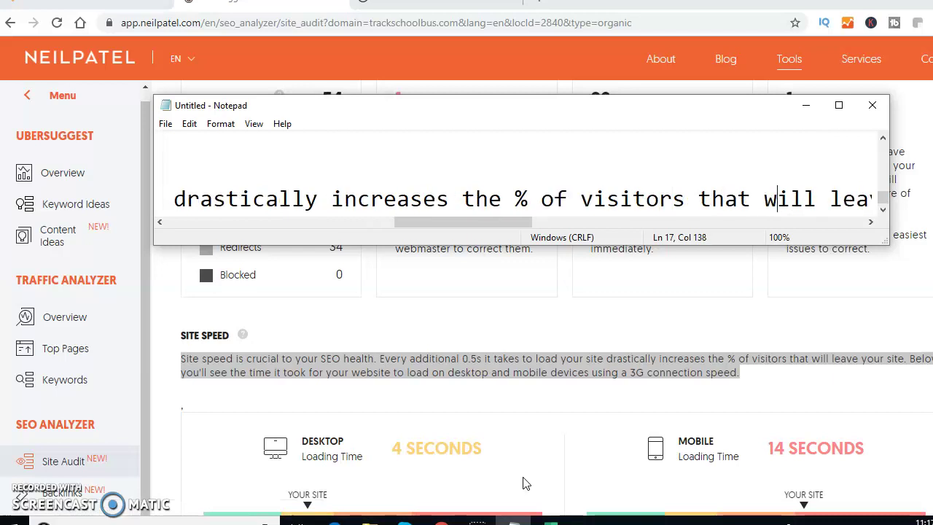
pyautogui.press('Right')
pyautogui.press('Right')
pyautogui.press('Right')
pyautogui.press('Right')
pyautogui.press('Right')
pyautogui.press('Right')
pyautogui.press('Right')
pyautogui.press('Right')
pyautogui.press('Right')
pyautogui.press('Right')
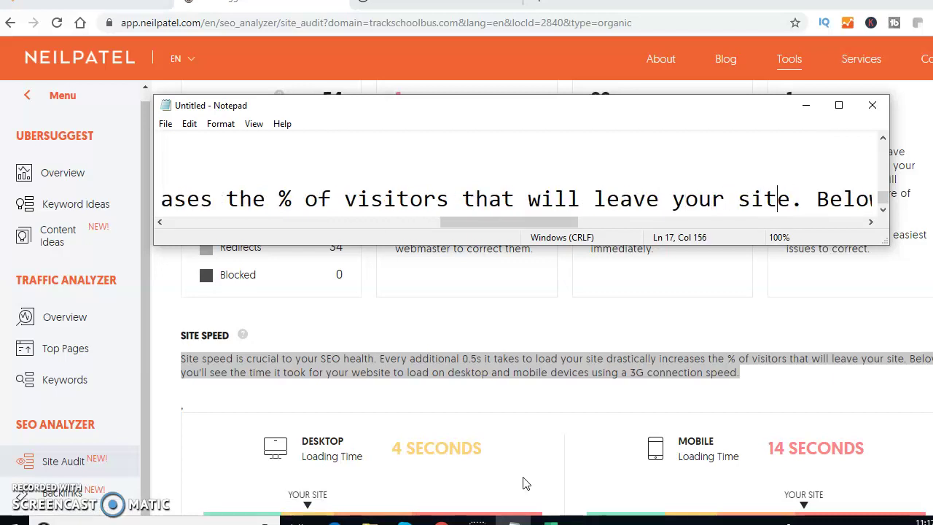
pyautogui.press('Right')
pyautogui.press('Right')
pyautogui.press('Right')
pyautogui.press('Right')
pyautogui.press('Right')
pyautogui.press('Right')
pyautogui.press('Right')
pyautogui.press('Right')
pyautogui.press('Right')
pyautogui.press('Right')
pyautogui.press('Right')
pyautogui.press('Right')
pyautogui.press('Right')
pyautogui.press('Right')
pyautogui.press('Right')
pyautogui.press('Right')
pyautogui.press('Right')
pyautogui.press('Right')
pyautogui.press('Right')
pyautogui.press('Right')
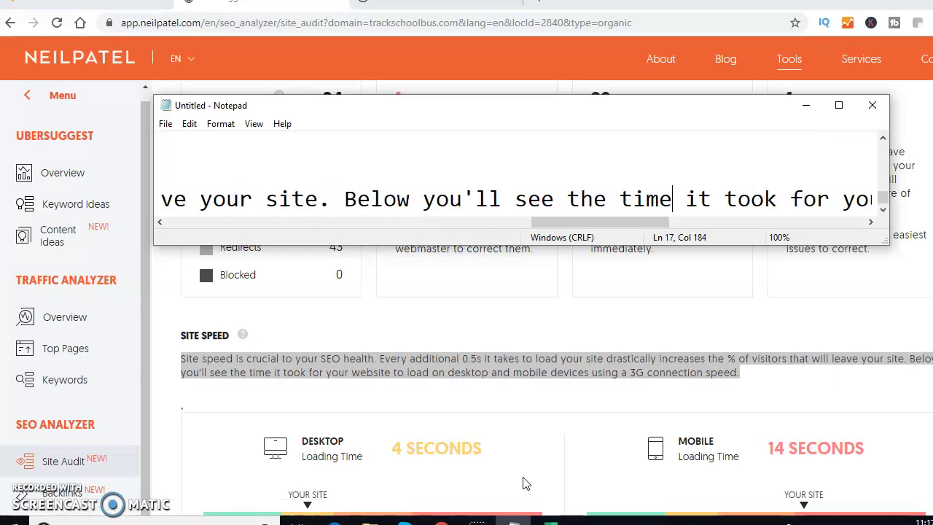
pyautogui.press('Right')
pyautogui.press('Right')
pyautogui.press('Right')
pyautogui.press('Right')
pyautogui.press('Right')
pyautogui.press('Right')
pyautogui.press('Right')
pyautogui.press('Right')
pyautogui.press('Right')
pyautogui.press('Right')
pyautogui.press('Right')
pyautogui.press('Right')
pyautogui.press('Right')
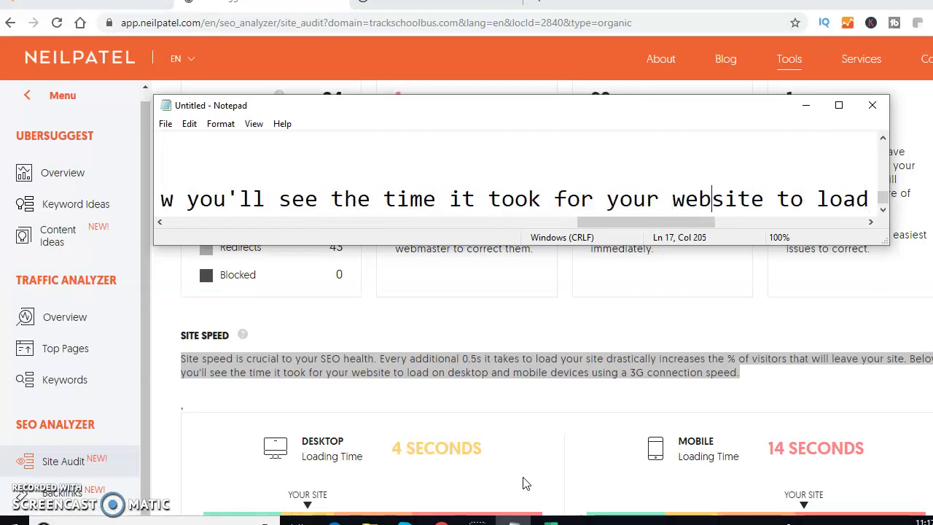
pyautogui.press('Right')
pyautogui.press('Right')
pyautogui.press('Right')
pyautogui.press('Right')
pyautogui.press('Right')
pyautogui.press('Right')
pyautogui.press('Right')
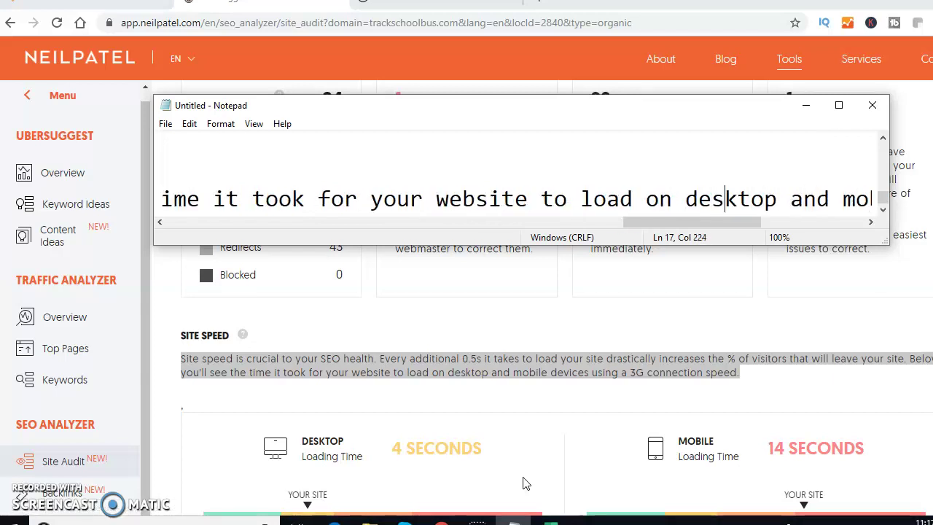
pyautogui.press('Right')
pyautogui.press('Right')
pyautogui.press('Right')
pyautogui.press('Right')
pyautogui.press('Right')
pyautogui.press('Right')
pyautogui.press('Right')
pyautogui.press('Right')
pyautogui.press('Right')
pyautogui.press('Right')
pyautogui.press('Right')
pyautogui.press('Right')
pyautogui.press('Right')
pyautogui.press('Right')
pyautogui.press('Right')
pyautogui.press('Right')
pyautogui.press('Right')
pyautogui.press('Right')
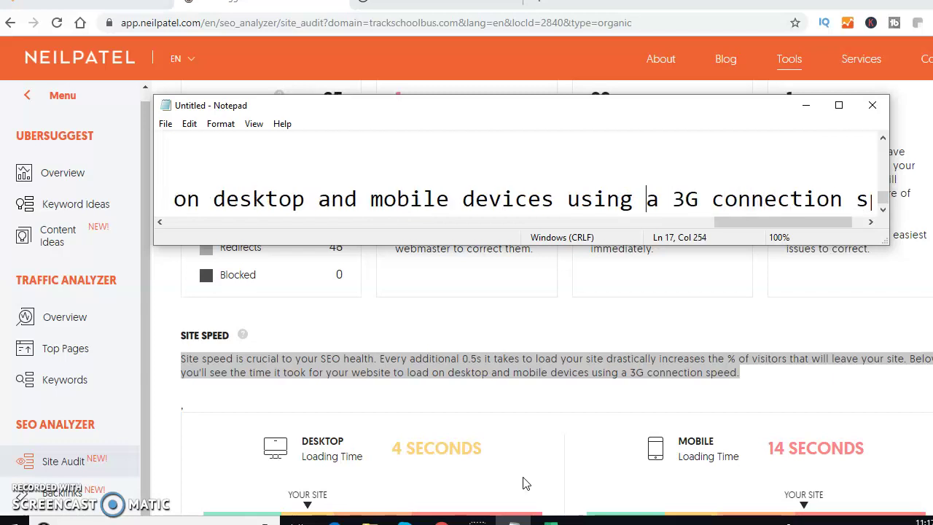
pyautogui.press('End')
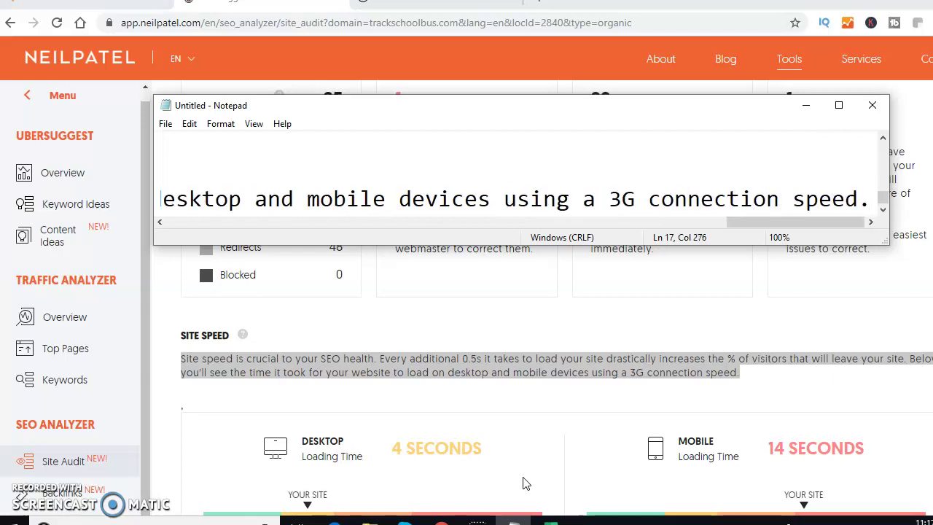
pyautogui.click(806, 107)
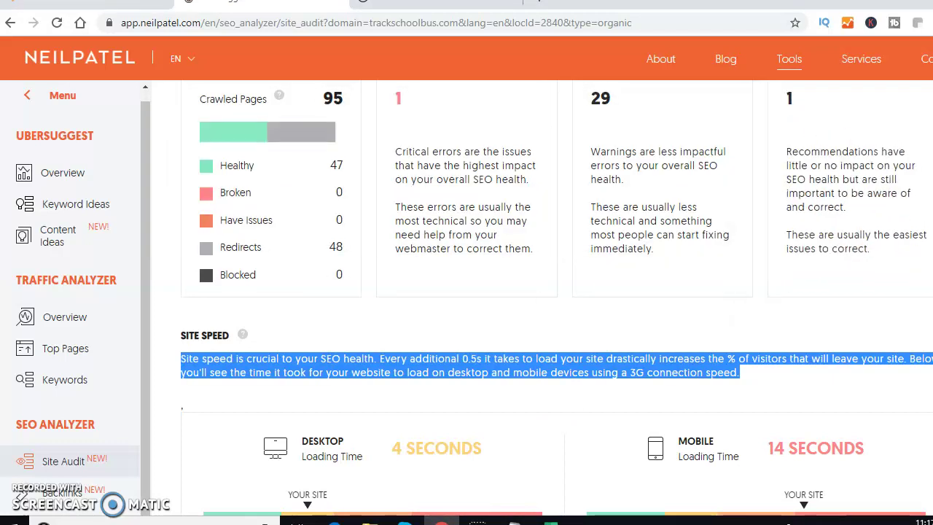
# Step: Examine the site audit's desktop and mobile loading times, their advanced breakdowns and the top SEO issues
pyautogui.scroll(-2, 556, 298)
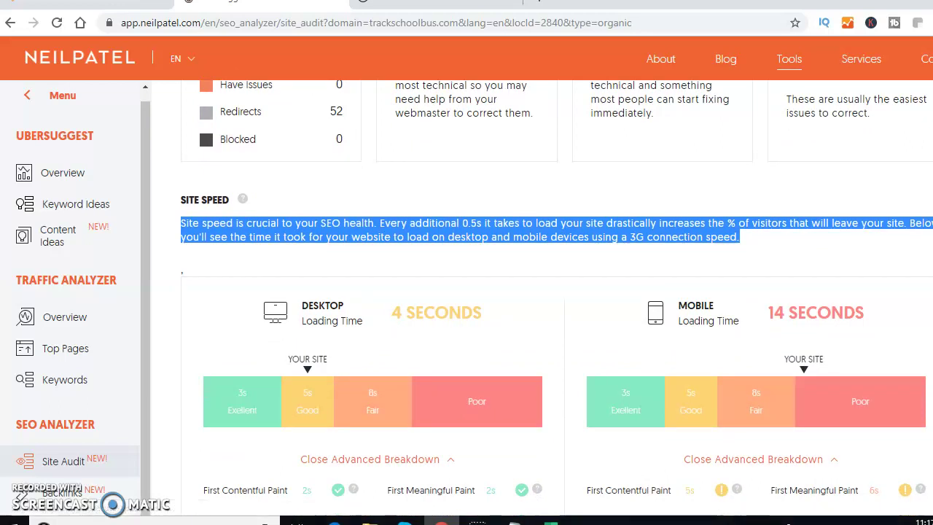
pyautogui.scroll(-2, 557, 298)
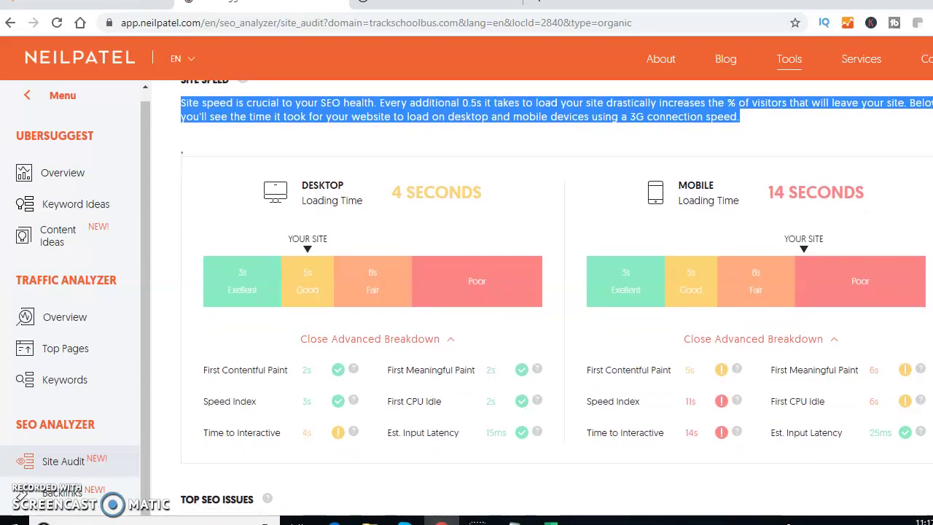
pyautogui.scroll(-1, 557, 297)
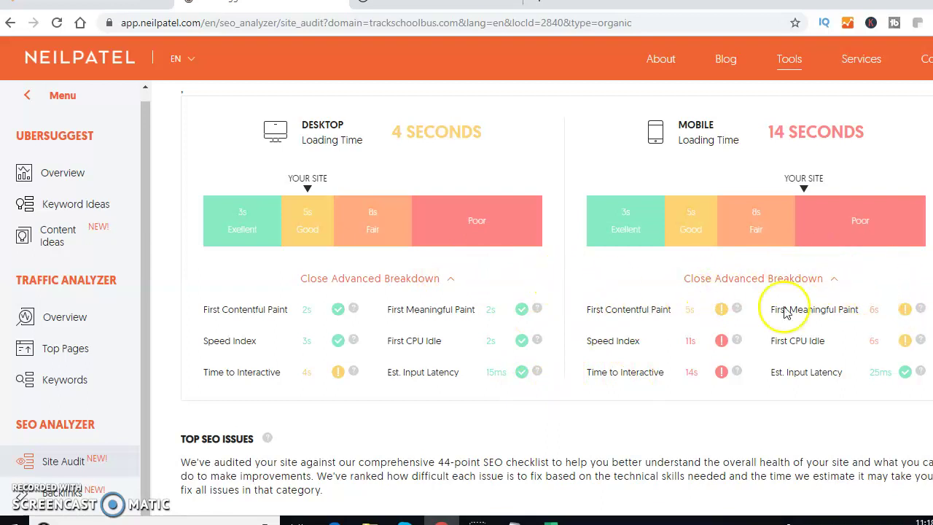
pyautogui.scroll(-1, 557, 300)
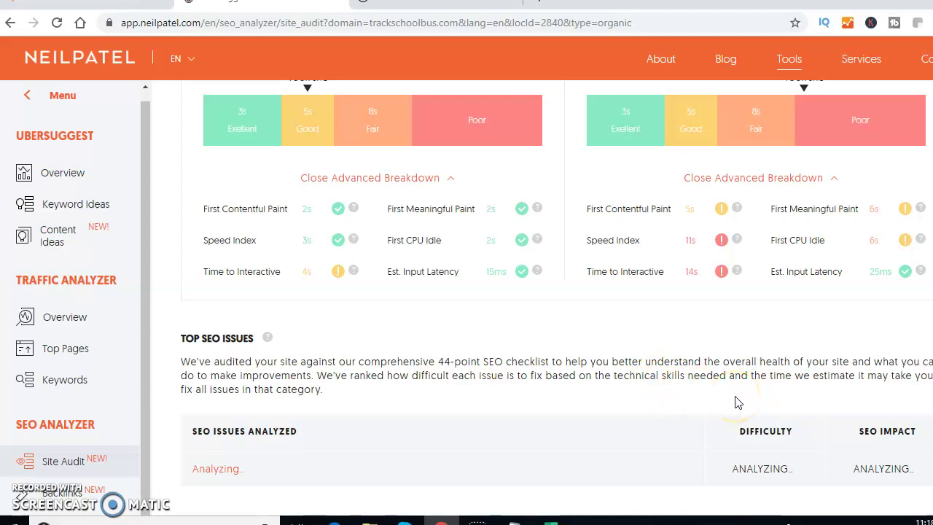
pyautogui.scroll(-2, 754, 404)
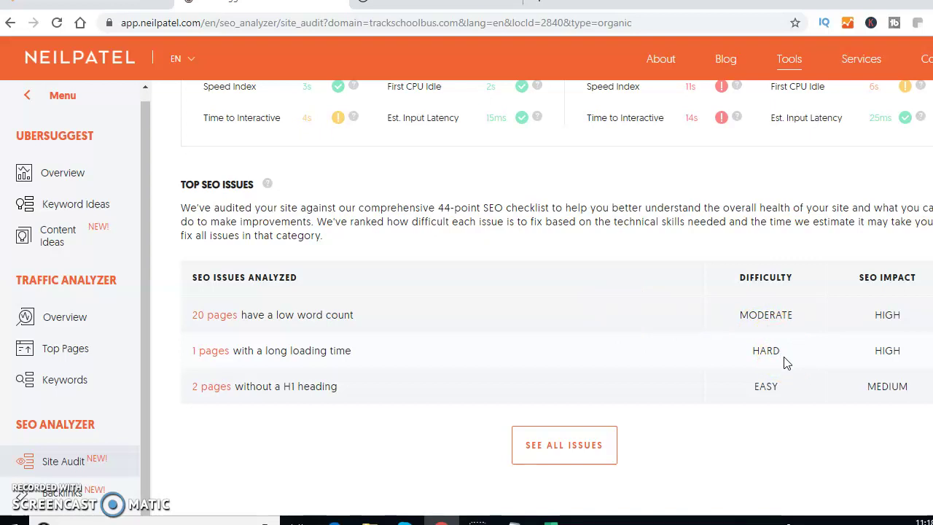
# Step: Open the full list of SEO issues for trackschoolbus.com and examine each issue's difficulty and SEO impact
pyautogui.click(587, 437)
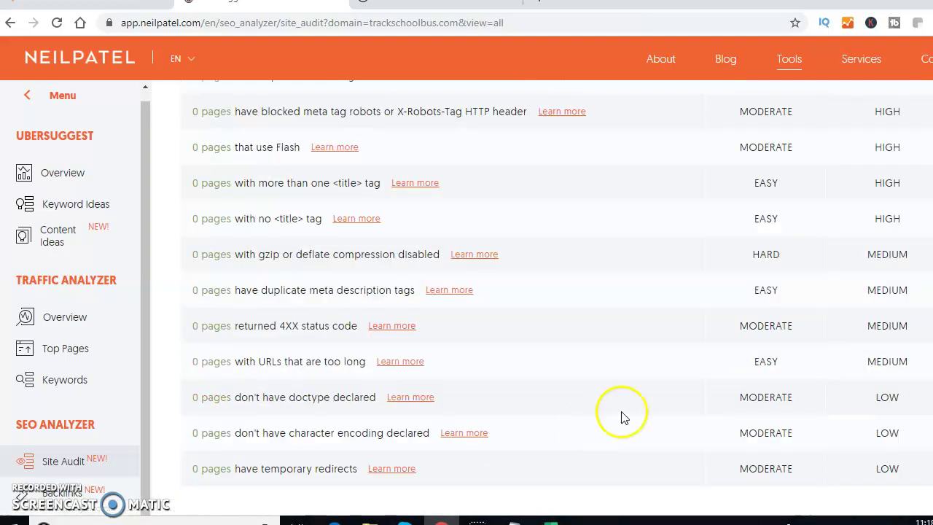
pyautogui.scroll(9, 467, 292)
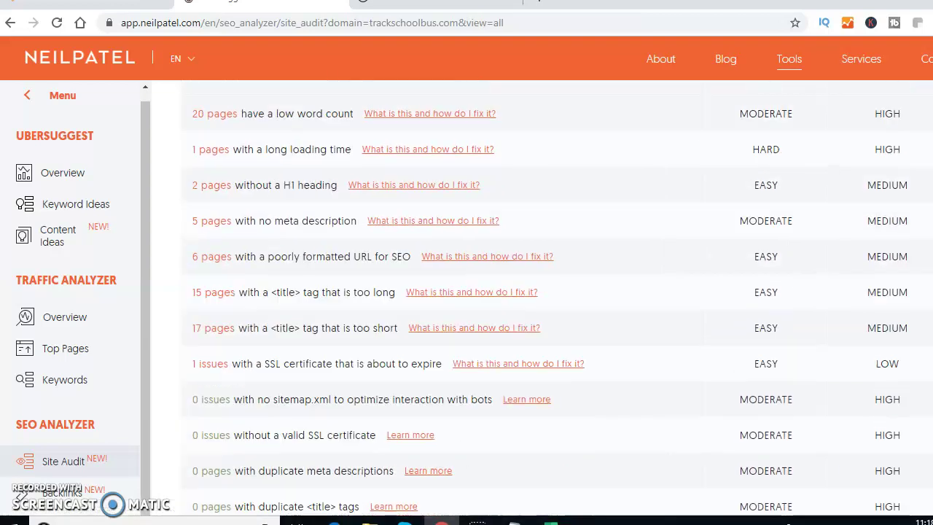
pyautogui.scroll(-10, 466, 291)
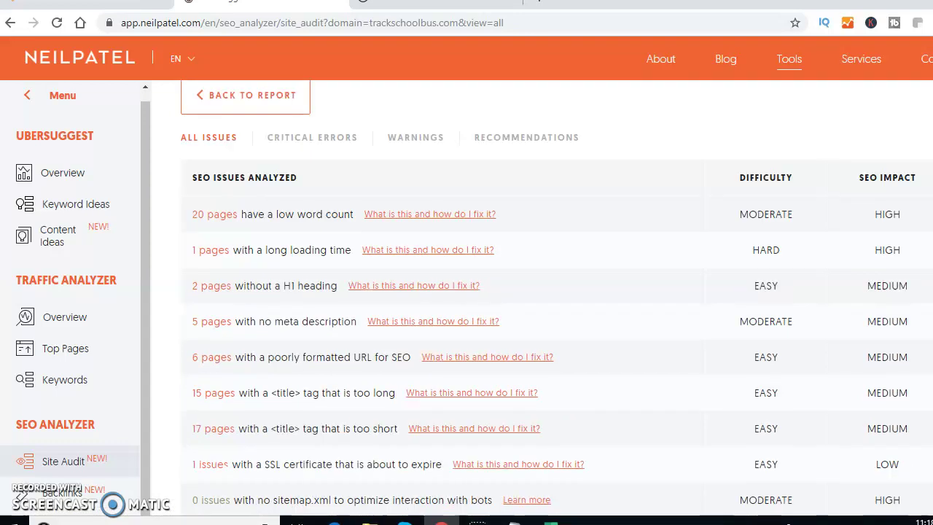
pyautogui.scroll(10, 466, 291)
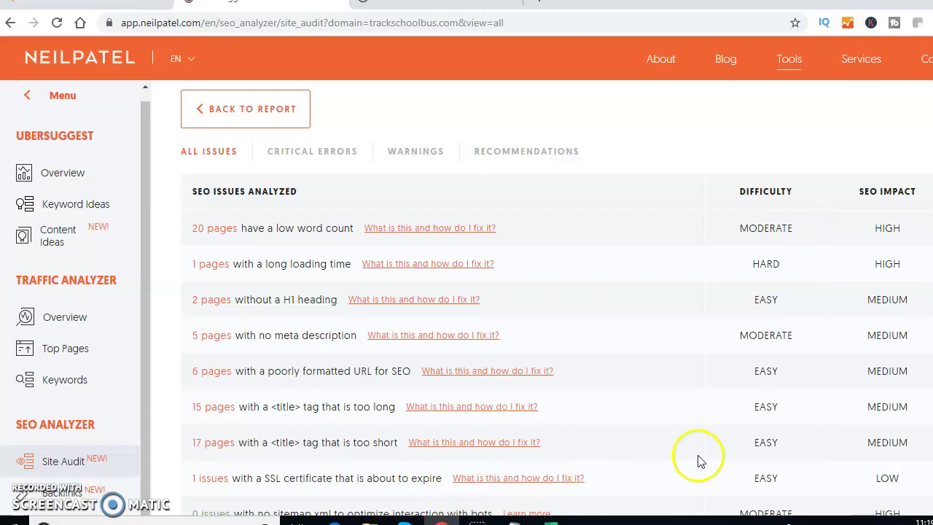
pyautogui.scroll(-3, 557, 298)
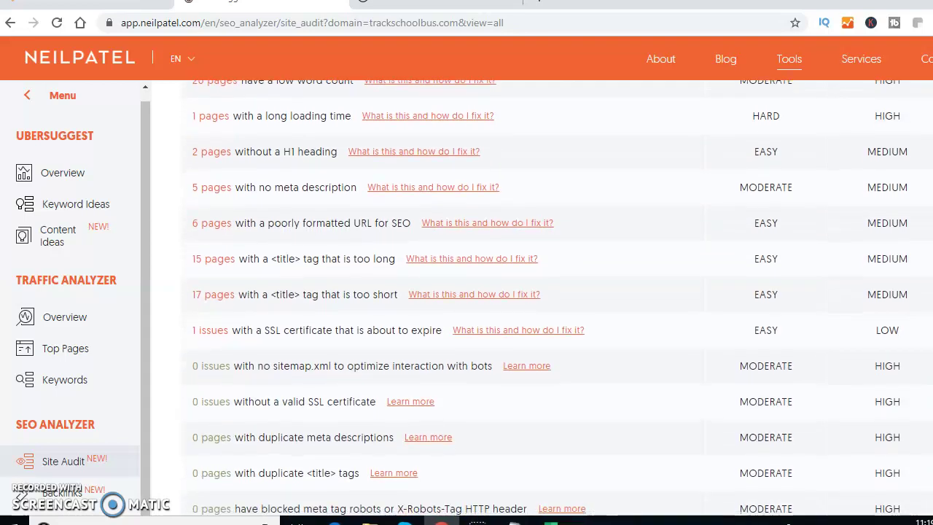
pyautogui.scroll(-6, 556, 298)
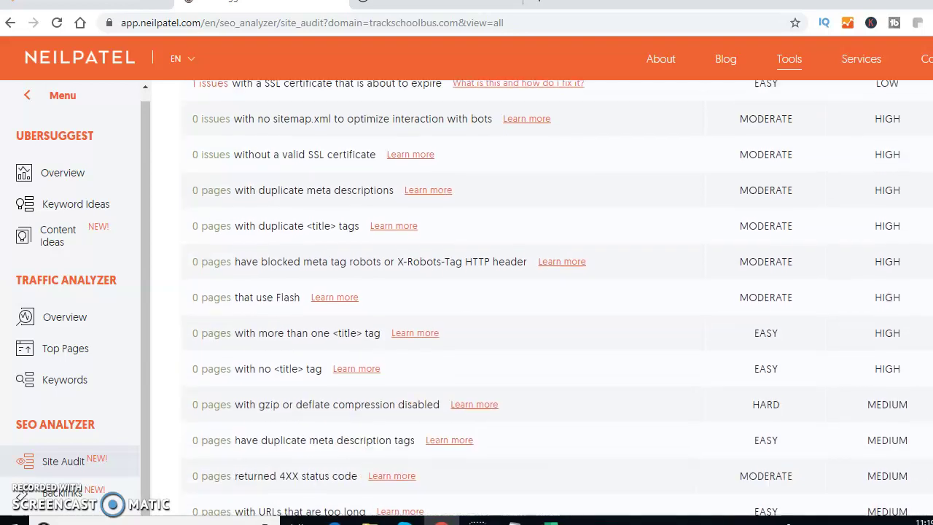
pyautogui.scroll(-2, 556, 297)
pyautogui.scroll(10, 557, 297)
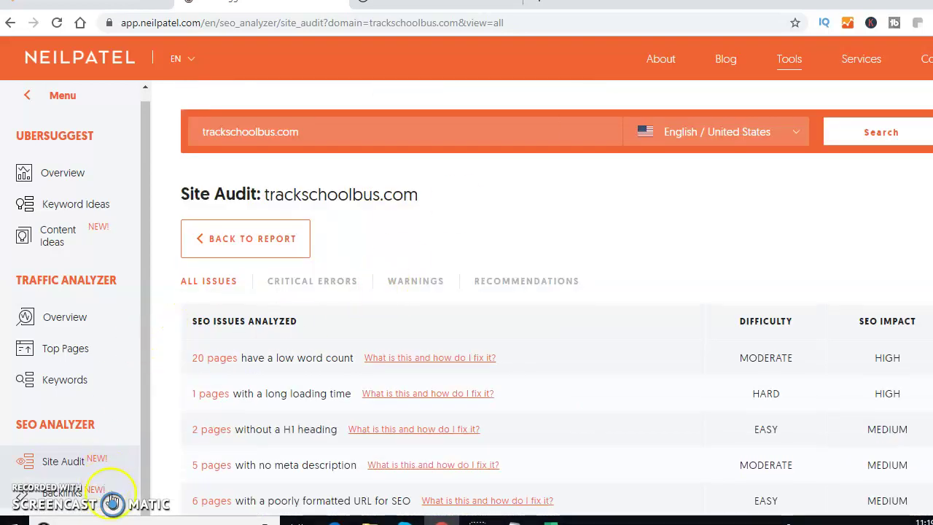
# Step: Open the Backlinks report for trackschoolbus.com and examine the linking source pages, domain scores and anchor texts
pyautogui.click(69, 493)
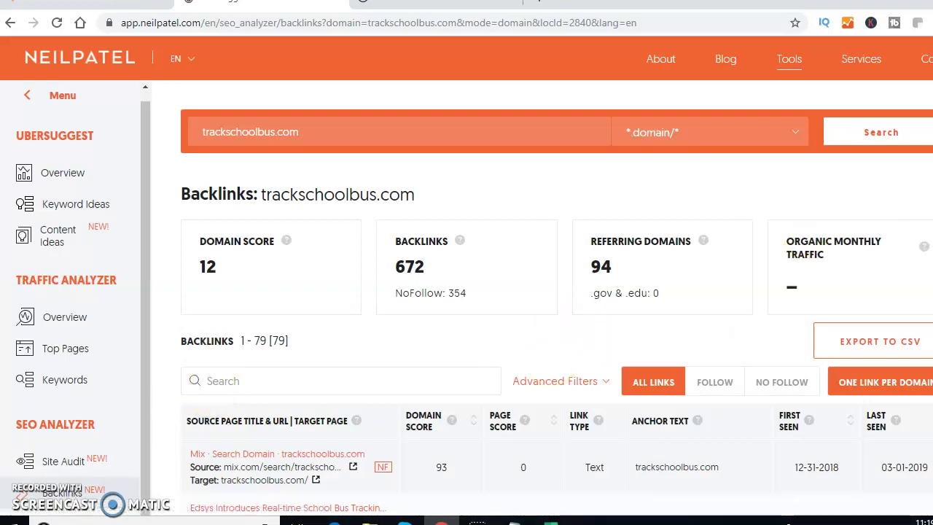
pyautogui.scroll(-3, 557, 299)
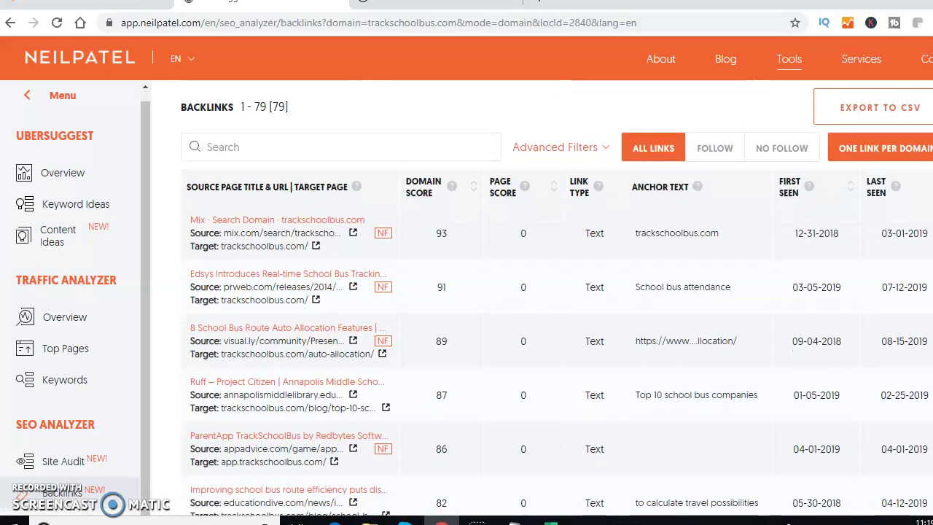
pyautogui.scroll(-1, 557, 298)
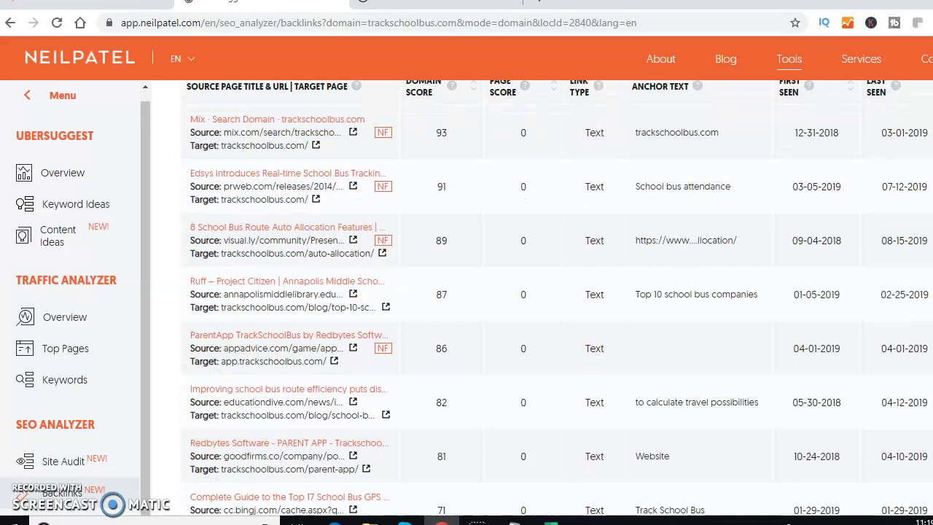
pyautogui.scroll(-1, 557, 297)
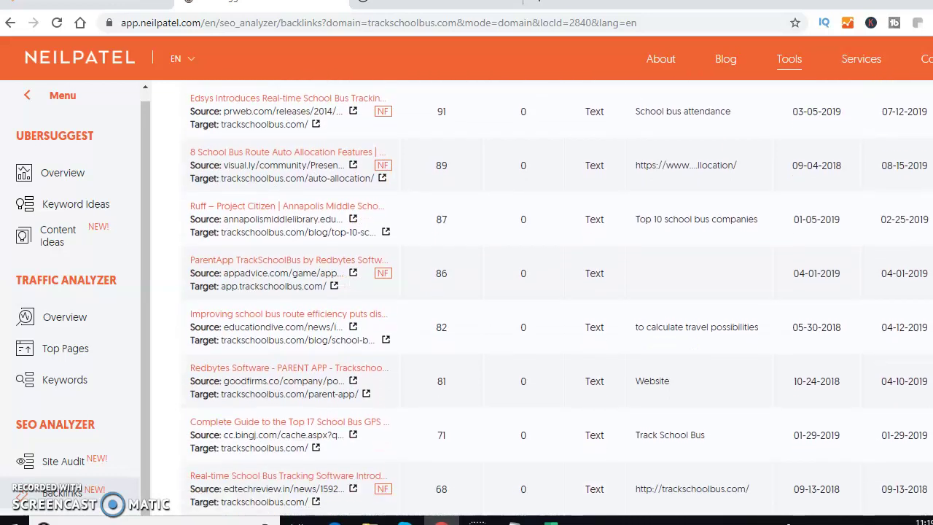
pyautogui.scroll(-3, 559, 301)
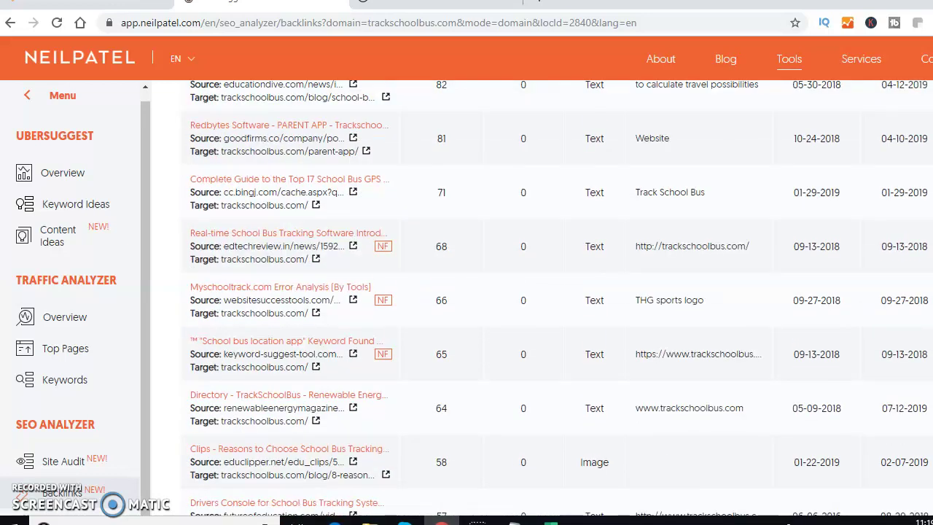
pyautogui.scroll(-5, 559, 299)
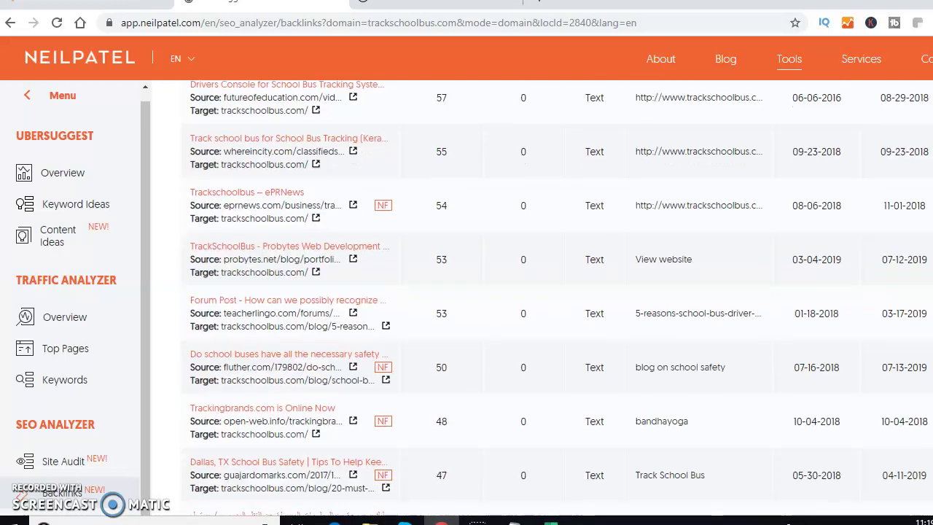
# Step: Look through the rest of the trackschoolbus.com backlinks list and export the backlinks to CSV
pyautogui.scroll(-20, 559, 298)
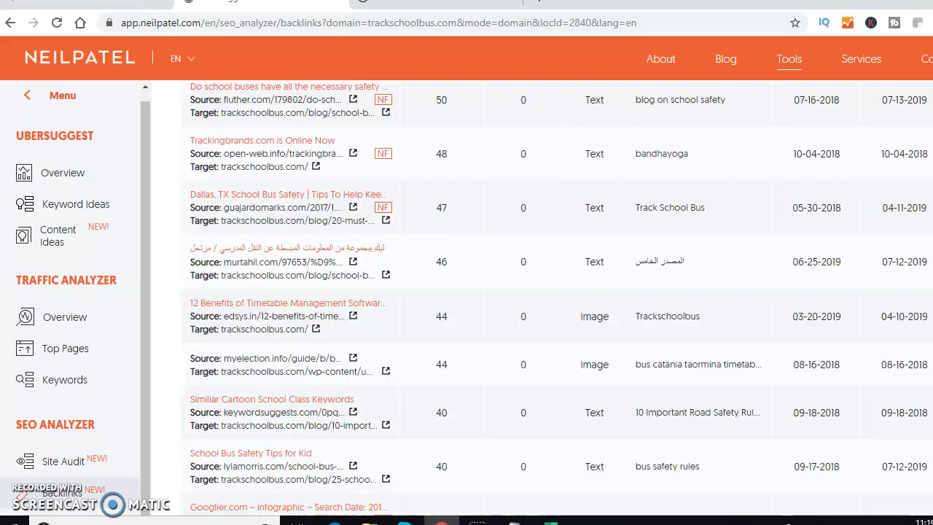
pyautogui.scroll(-10, 559, 298)
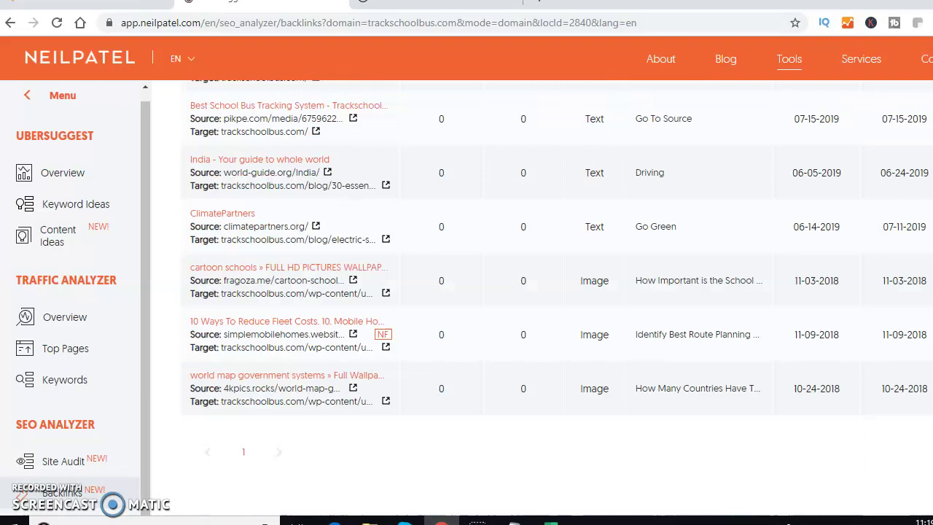
pyautogui.scroll(5, 559, 298)
pyautogui.scroll(5, 359, 256)
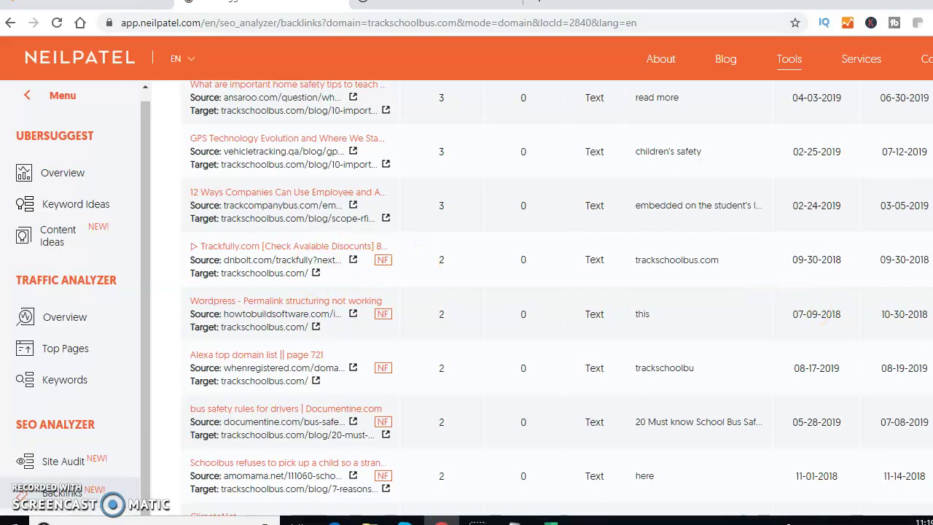
pyautogui.scroll(15, 561, 298)
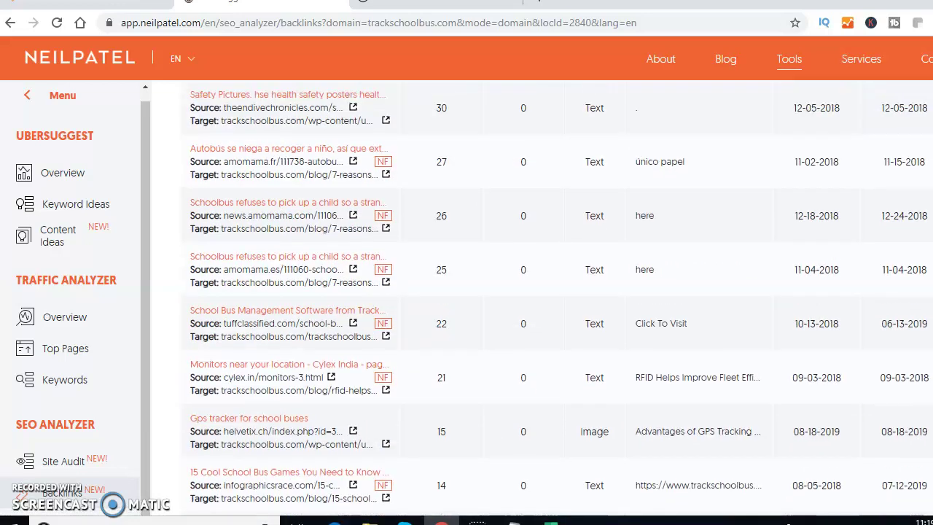
pyautogui.scroll(10, 559, 297)
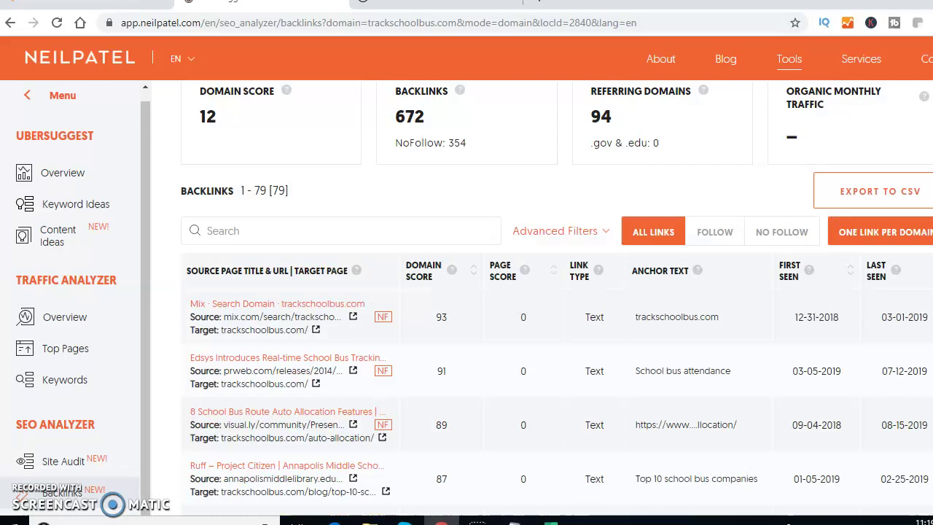
pyautogui.scroll(1, 559, 297)
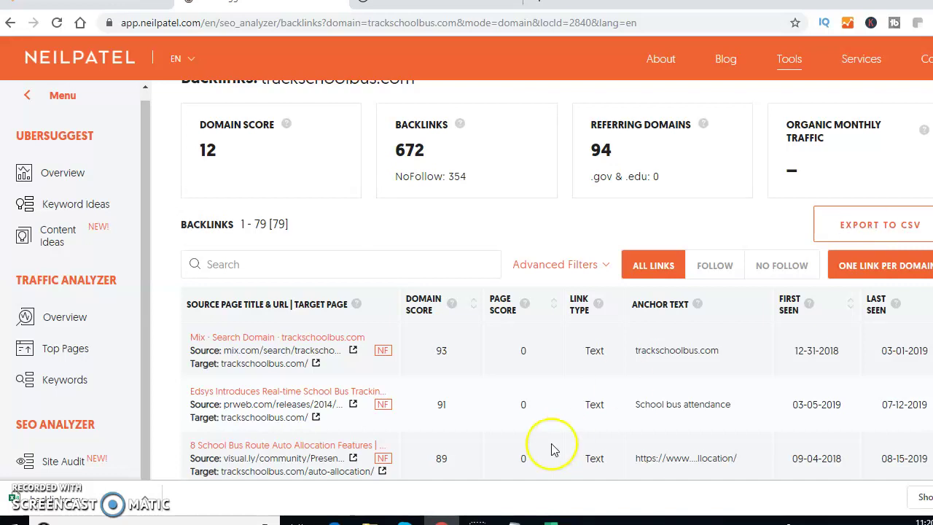
# Step: Add the notes "check backlinks" and "export to csv" on separate lines below the site speed paragraph in Notepad
pyautogui.click(515, 521)
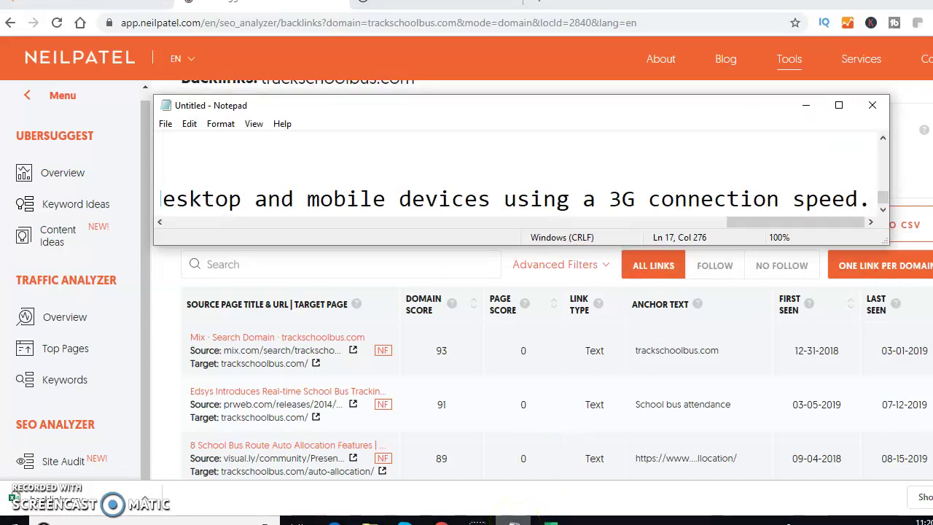
pyautogui.press('Return')
pyautogui.press('Return')
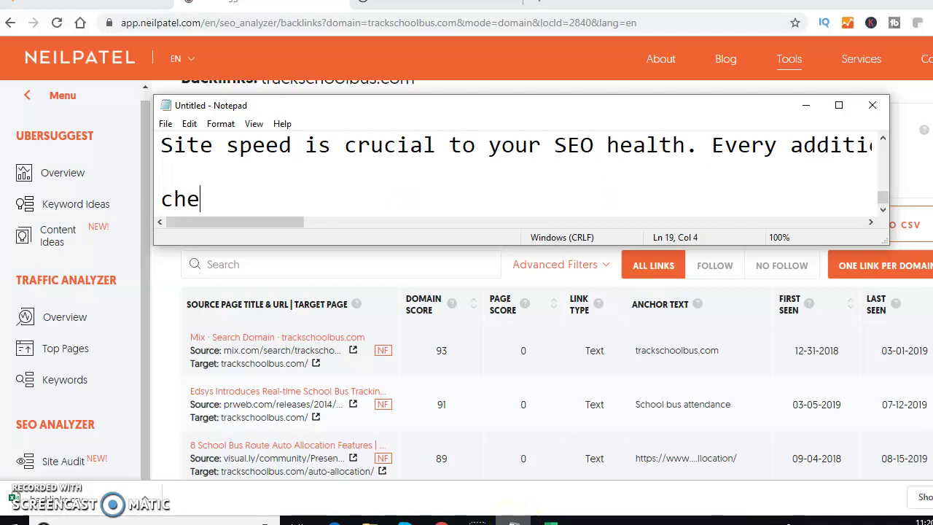
pyautogui.write('check backlinks')
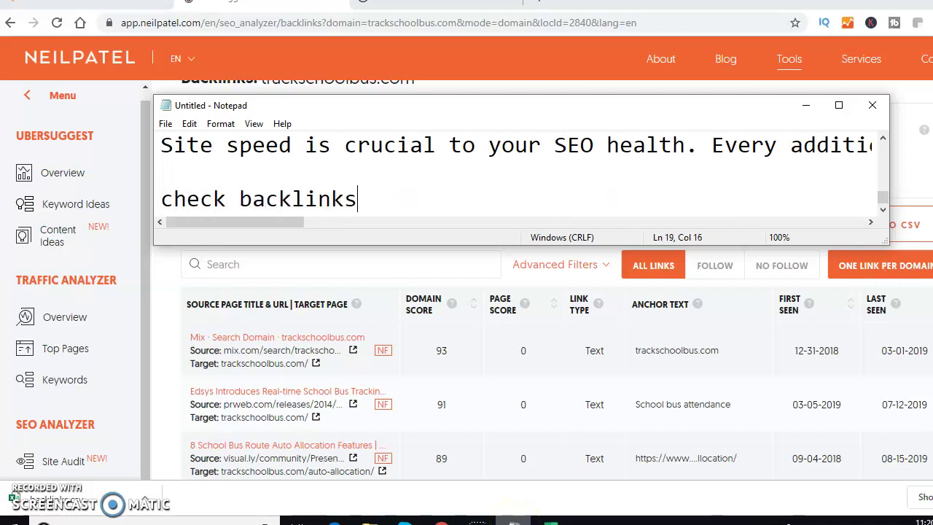
pyautogui.press('Return')
pyautogui.press('Return')
pyautogui.write('export to csv')
pyautogui.press('Return')
pyautogui.press('Return')
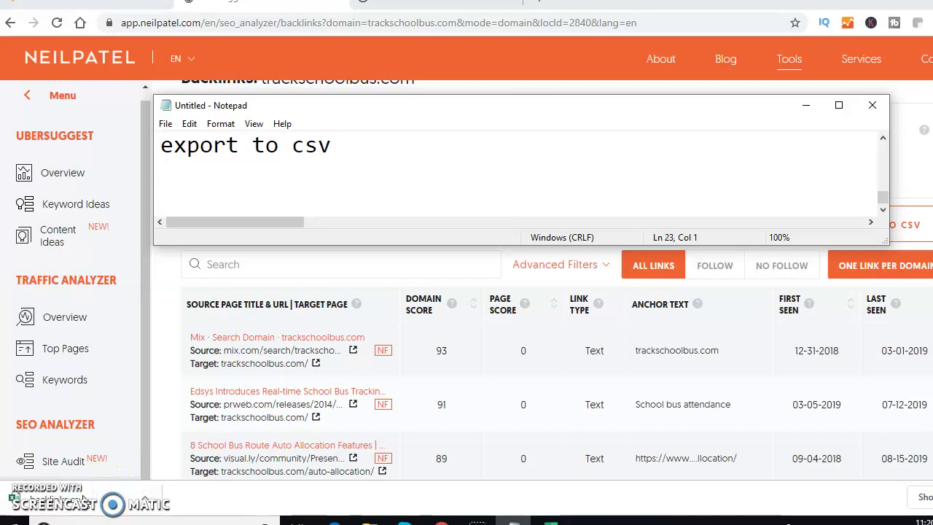
# Step: Open the downloaded backlinks CSV file in Excel and bring its workbook to the front
pyautogui.click(73, 502)
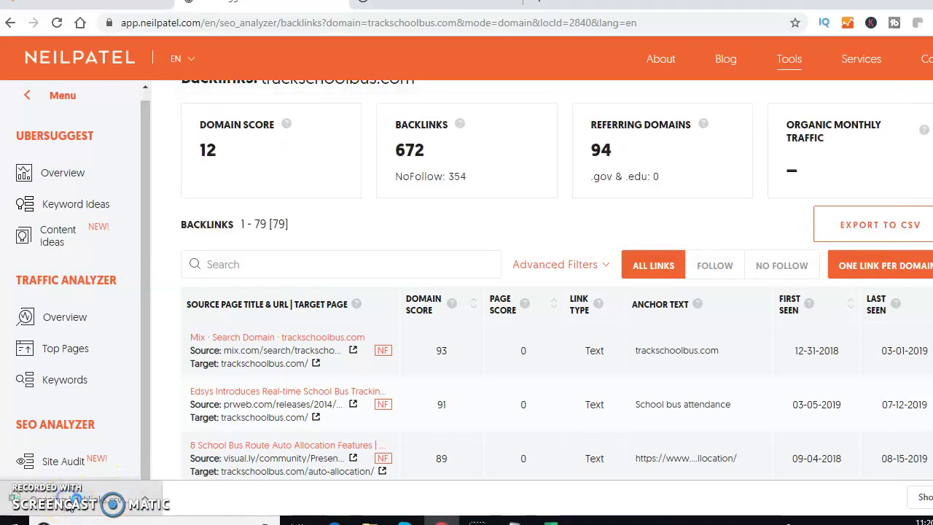
pyautogui.hotkey('alt', 'Tab')
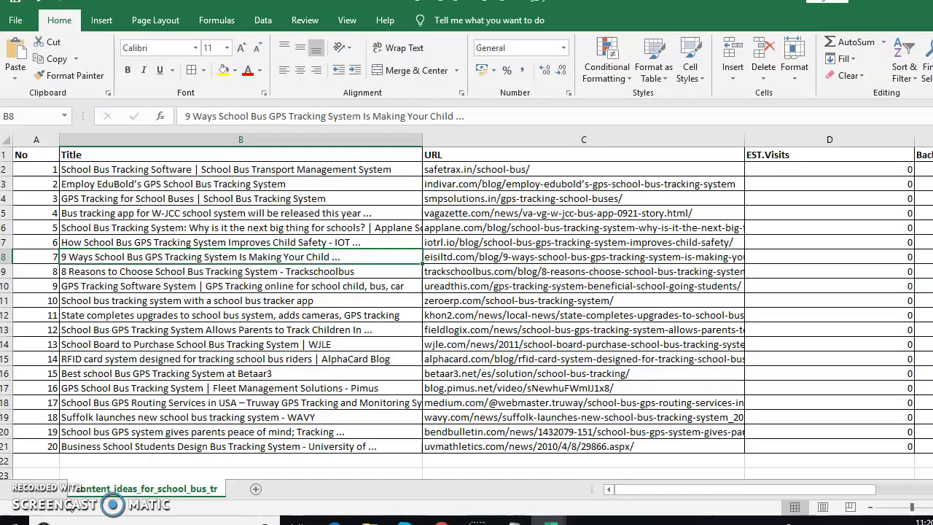
pyautogui.hotkey('alt', 'Tab')
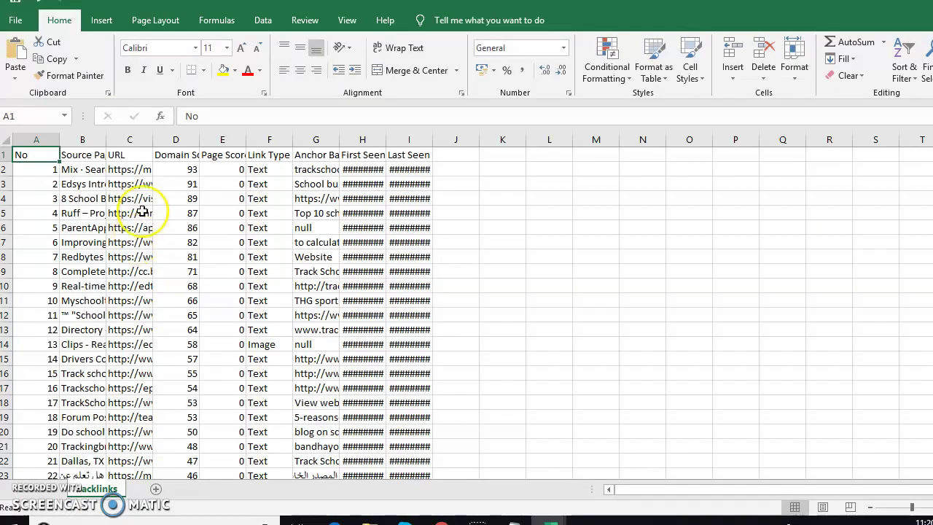
# Step: Widen the Source Page Title, URL and Domain Score columns of the backlinks sheet to make their contents readable
pyautogui.moveTo(106, 137); pyautogui.dragTo(372, 162)
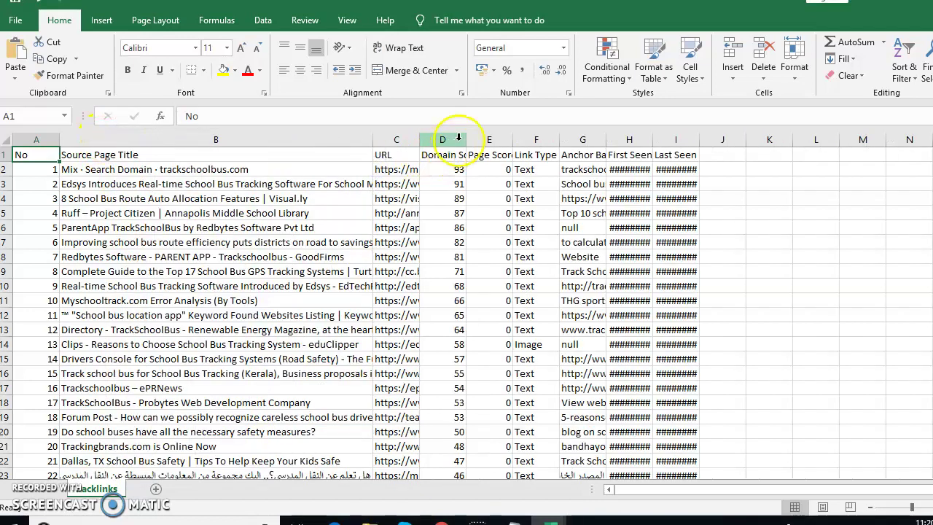
pyautogui.moveTo(466, 138); pyautogui.dragTo(650, 168)
pyautogui.moveTo(426, 142); pyautogui.dragTo(610, 180)
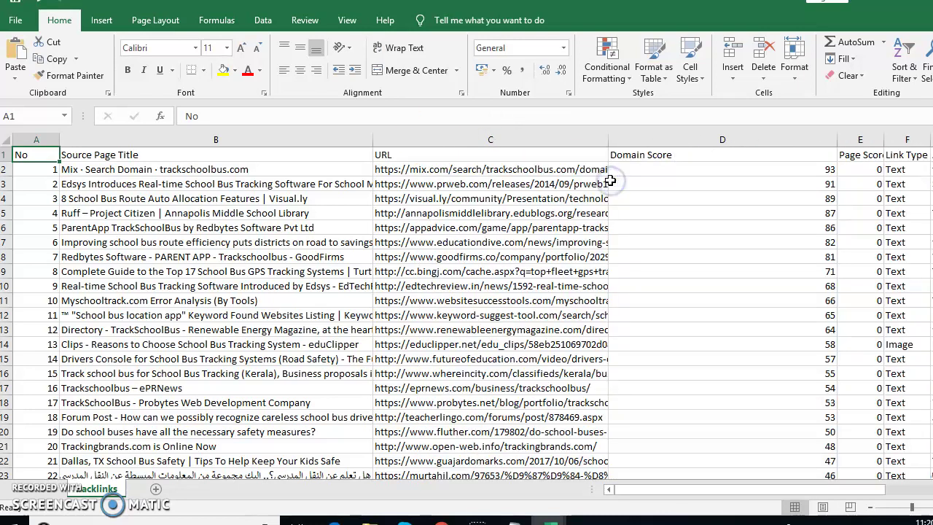
pyautogui.moveTo(608, 143); pyautogui.dragTo(736, 181)
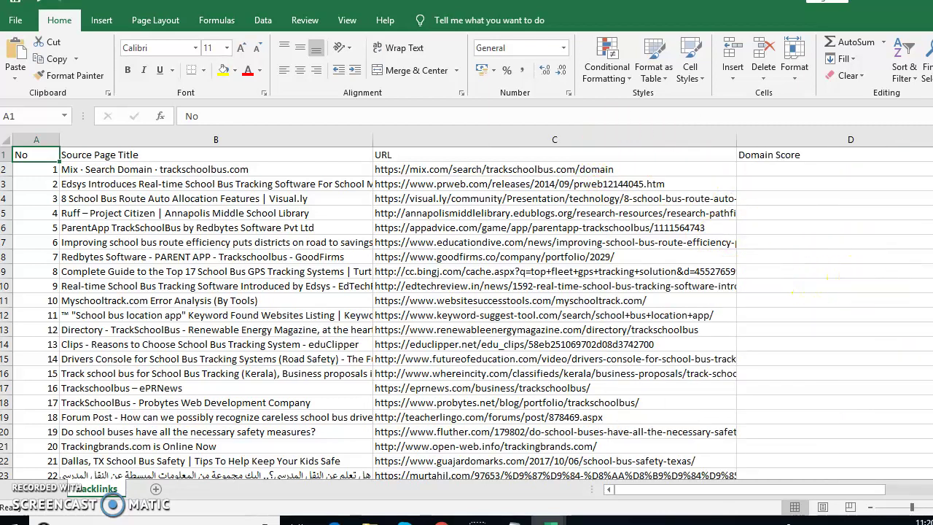
# Step: Review the backlinks rows through to the last entry and save the file, keeping the CSV UTF-8 (Comma delimited) format
pyautogui.scroll(-3, 466, 314)
pyautogui.scroll(-6, 466, 314)
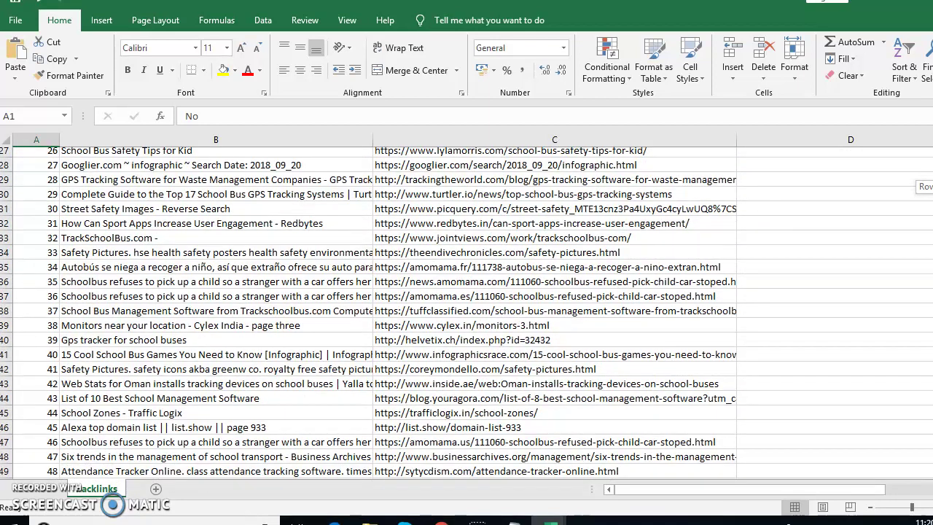
pyautogui.scroll(-1, 466, 314)
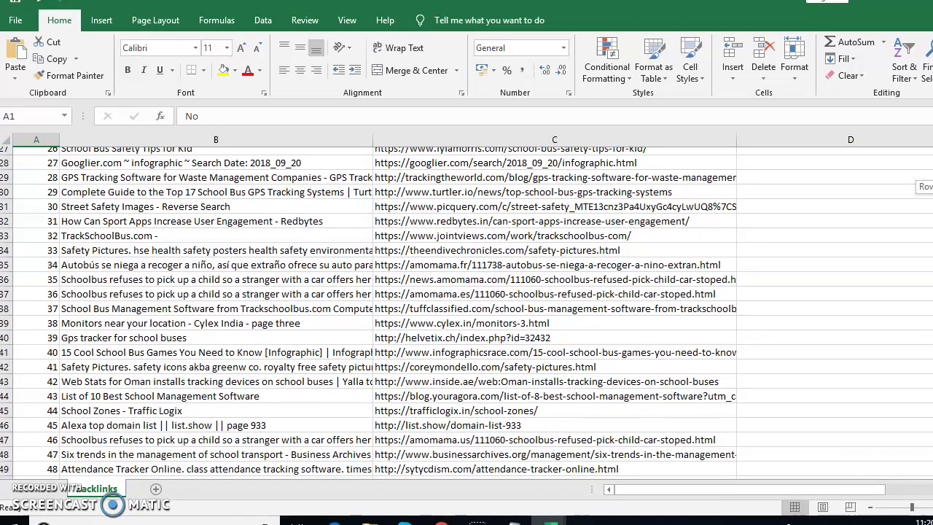
pyautogui.scroll(-3, 467, 314)
pyautogui.scroll(-7, 467, 314)
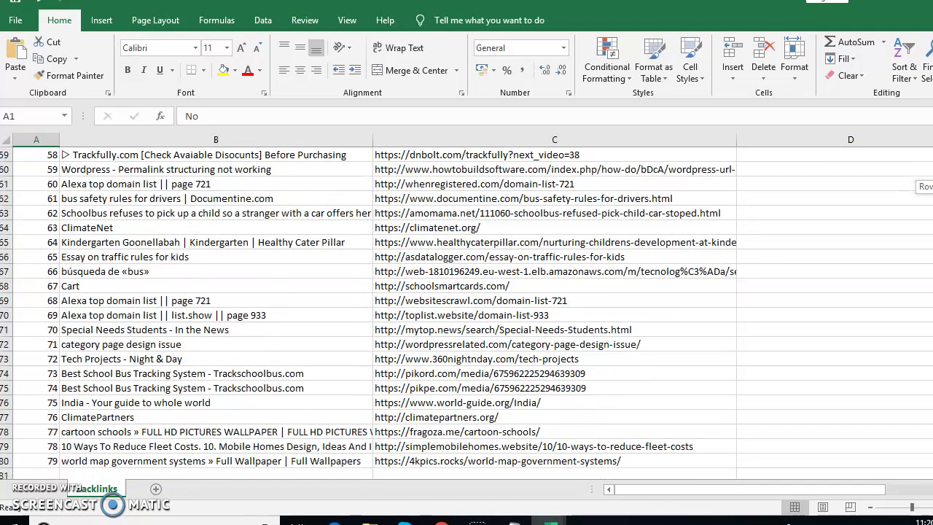
pyautogui.scroll(19, 467, 314)
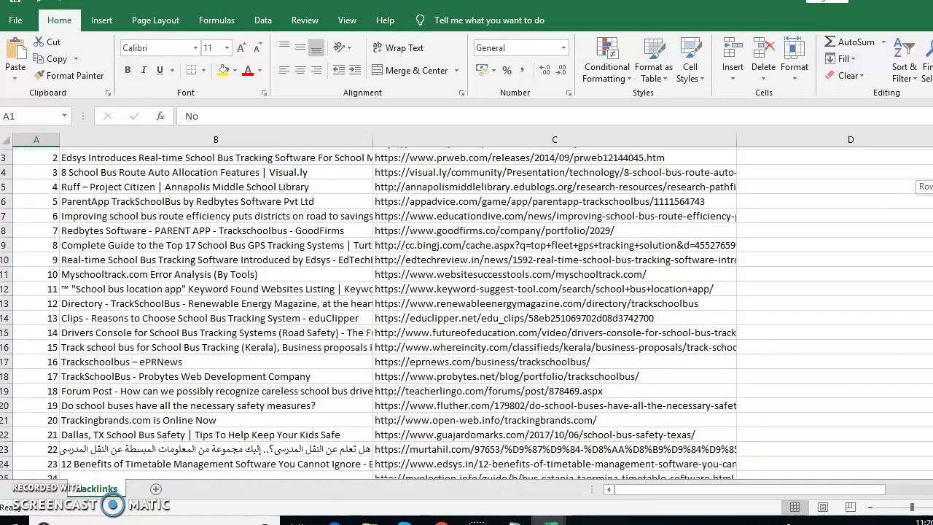
pyautogui.scroll(1, 467, 313)
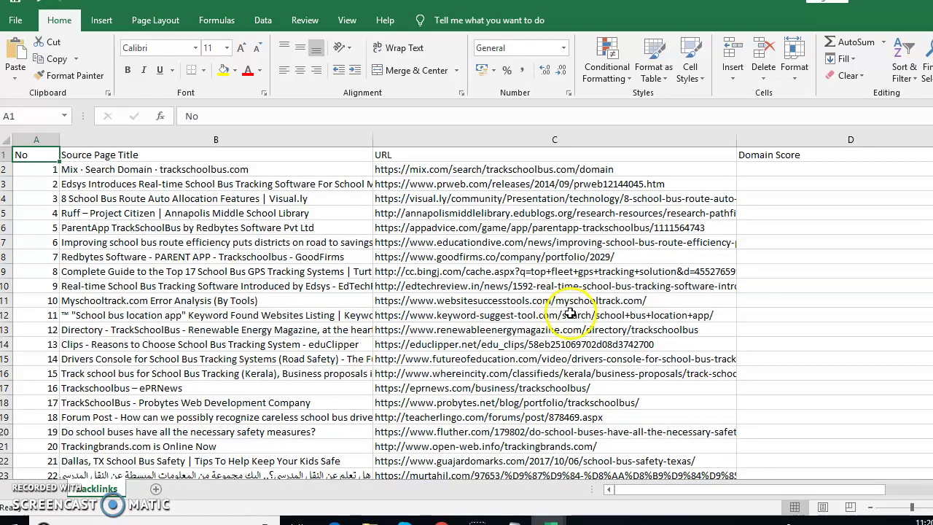
pyautogui.hotkey('ctrl', 's')
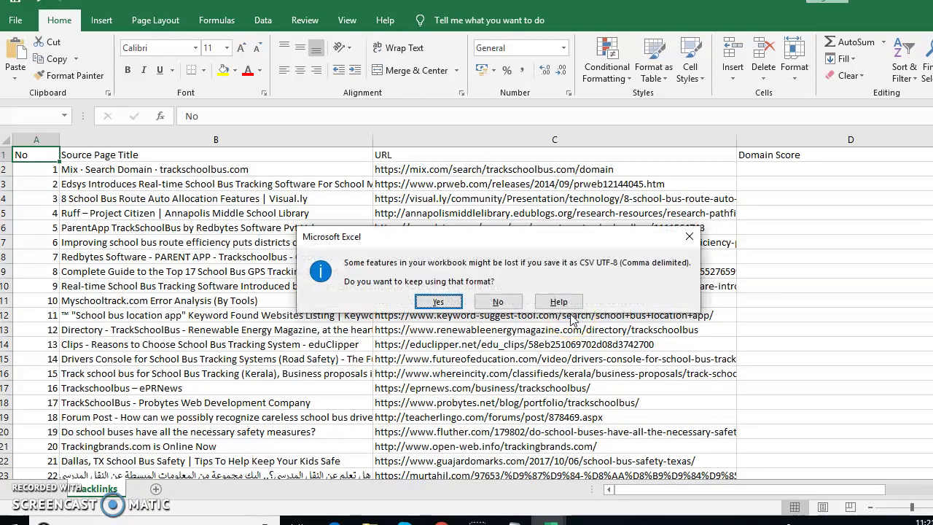
pyautogui.click(436, 302)
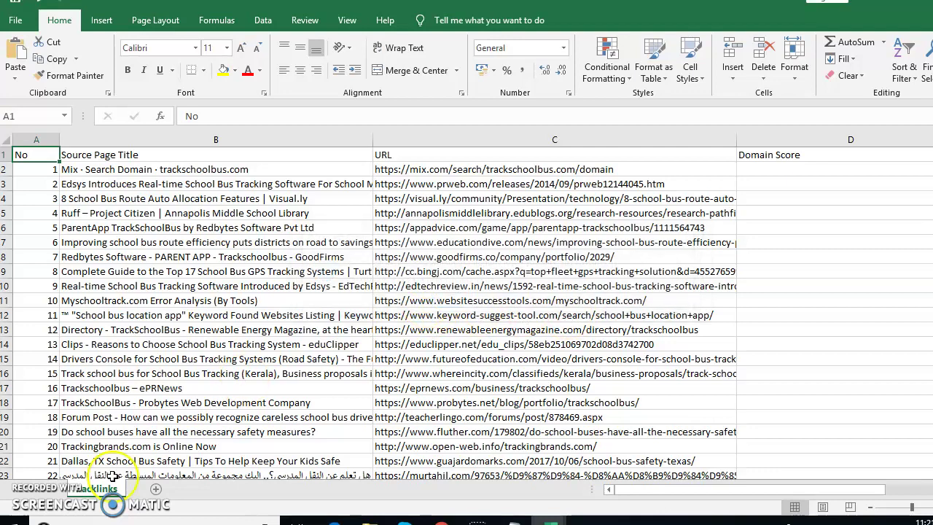